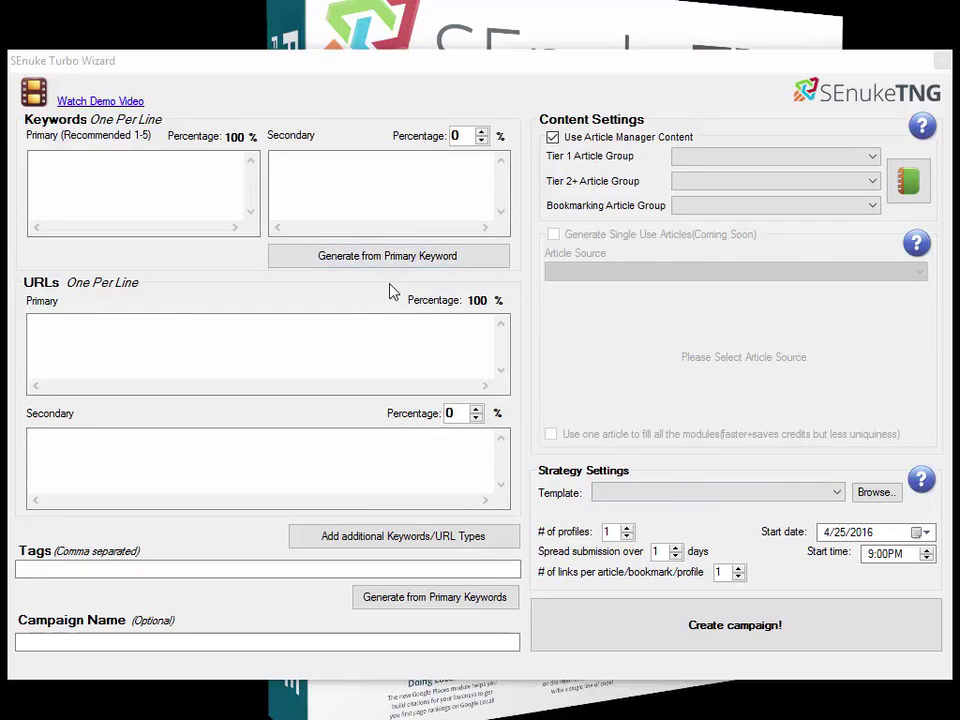
Move between the primary and secondary keyword boxes and dismiss the extra keyword/URL types without saving
left_click(214, 188)
left_click(300, 203)
left_click(163, 203)
left_click(289, 201)
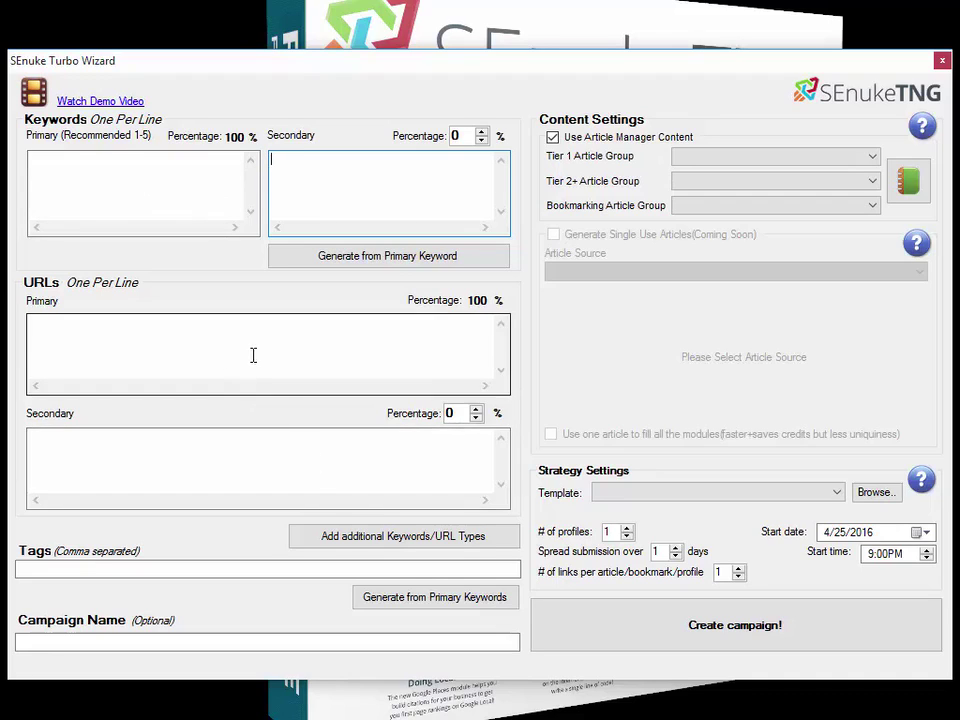
left_click(368, 540)
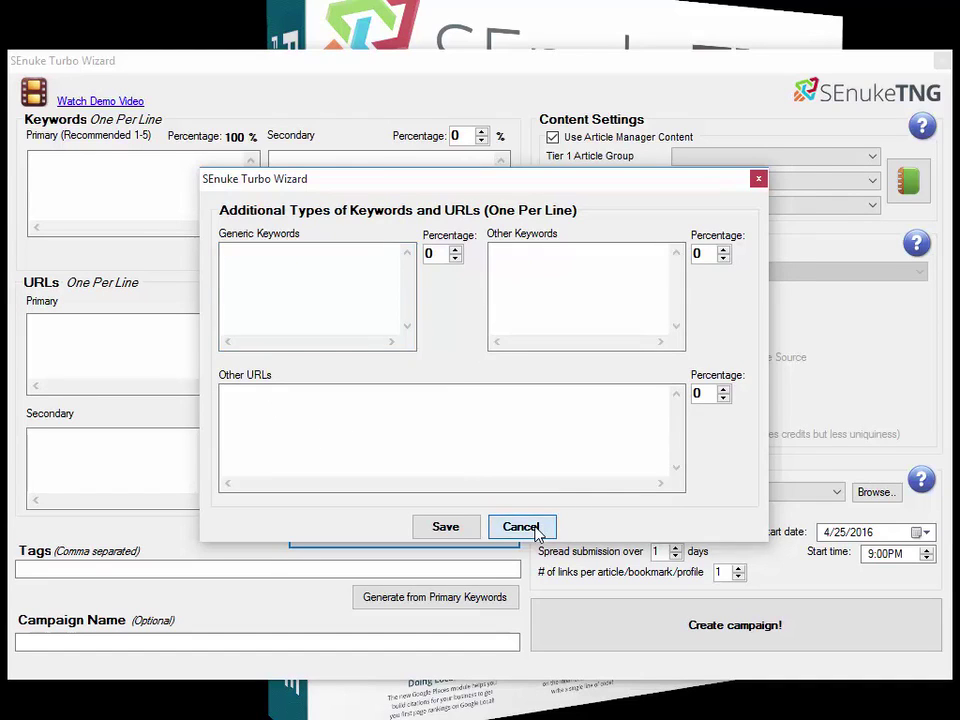
left_click(536, 528)
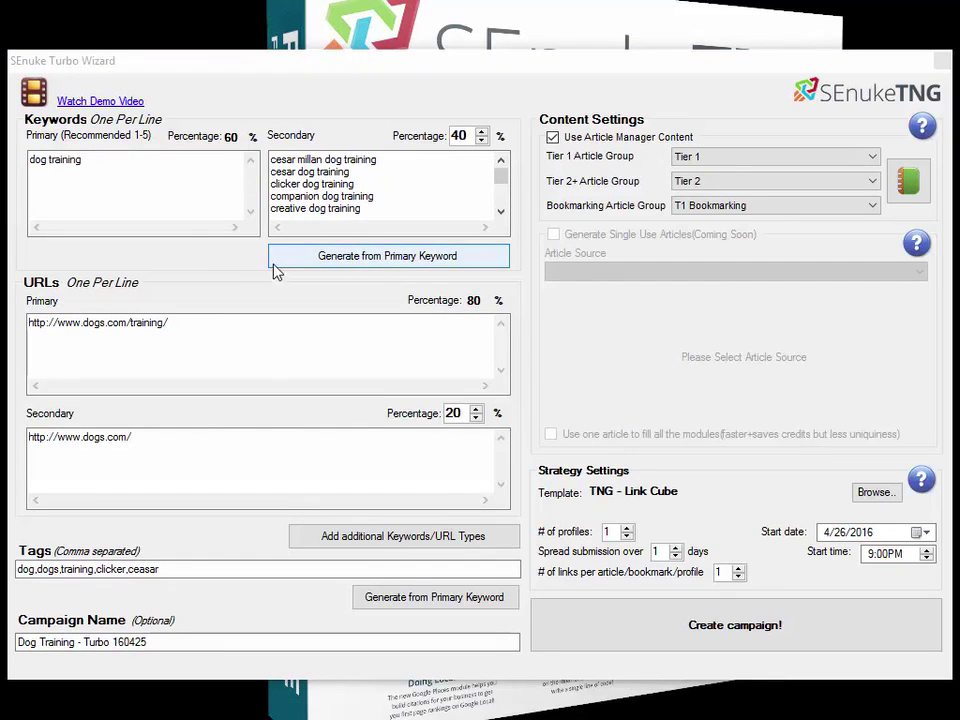
Select the 'dog training' text in the secondary and primary keyword boxes
left_click(344, 171)
left_click(144, 175)
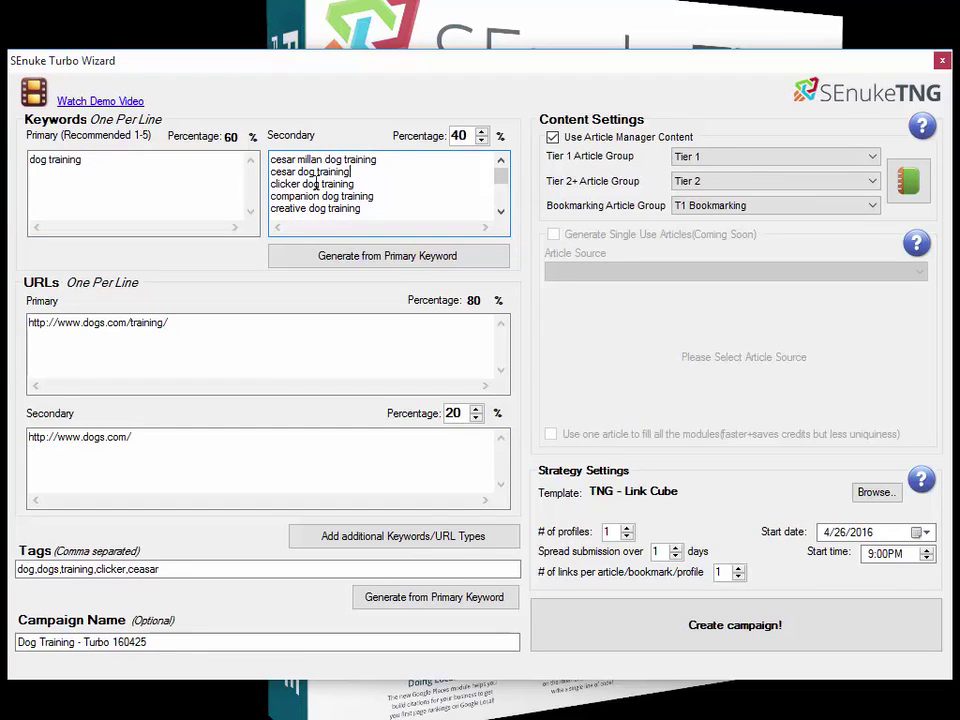
left_click_drag(303, 184, 369, 184)
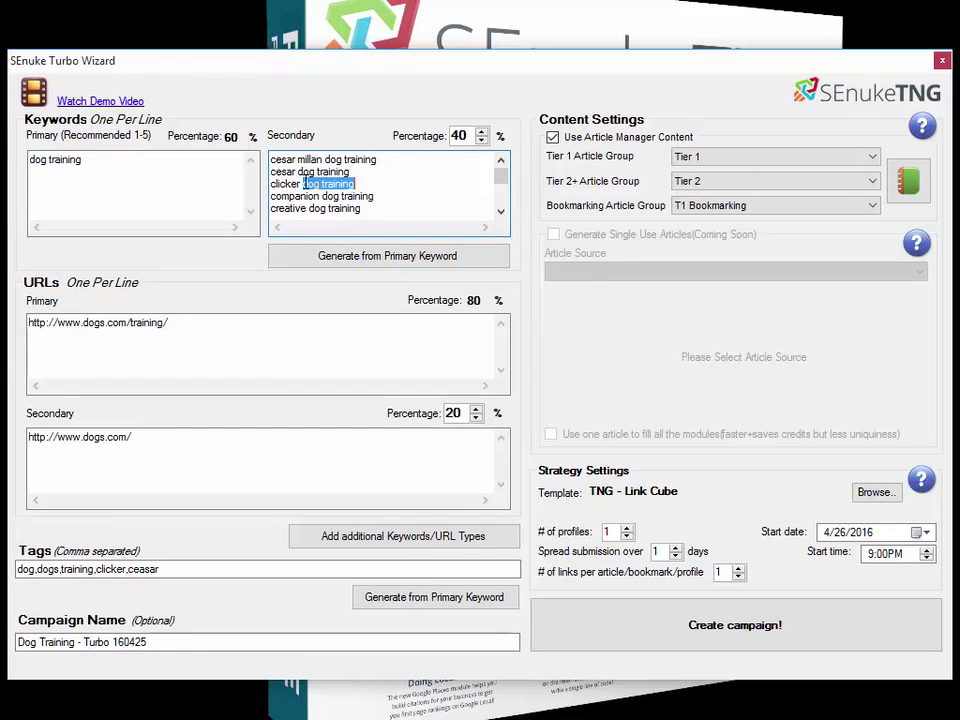
left_click(128, 163)
left_click_drag(82, 160, 29, 160)
Generate secondary keyword variations of 'dog training', such as 'clicker dog training'
left_click(501, 211)
left_click(501, 211)
left_click(501, 211)
left_click(503, 212)
left_click(503, 212)
left_click(503, 212)
left_click(503, 212)
left_click(503, 212)
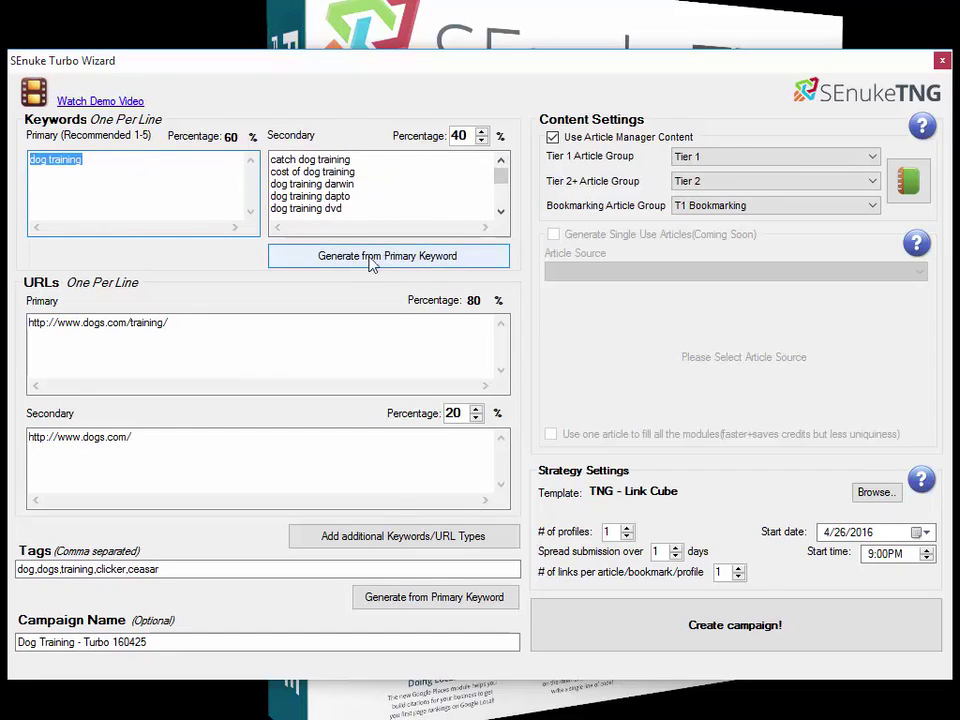
mouse_move(503, 176)
left_mouse_down()
mouse_move(506, 192)
mouse_move(506, 177)
left_mouse_up()
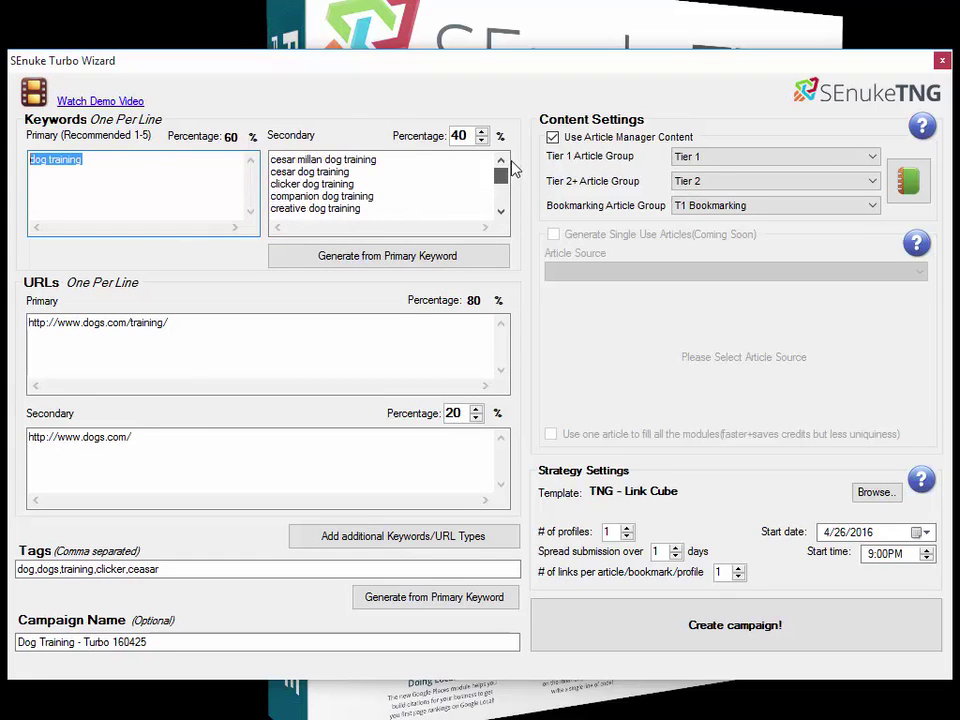
left_click(99, 161)
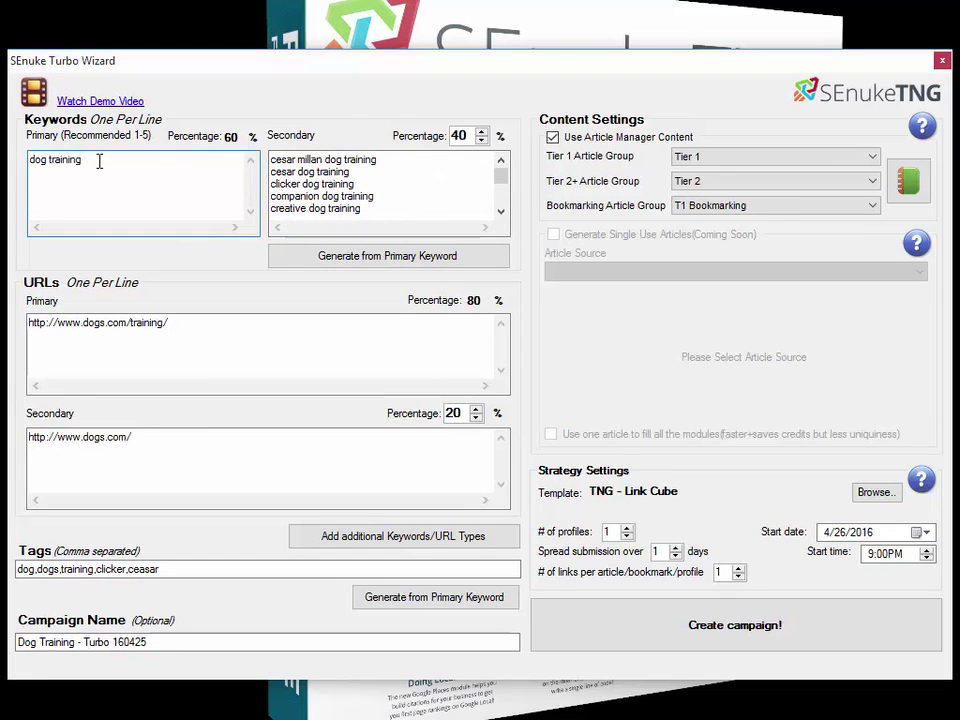
left_click(349, 196)
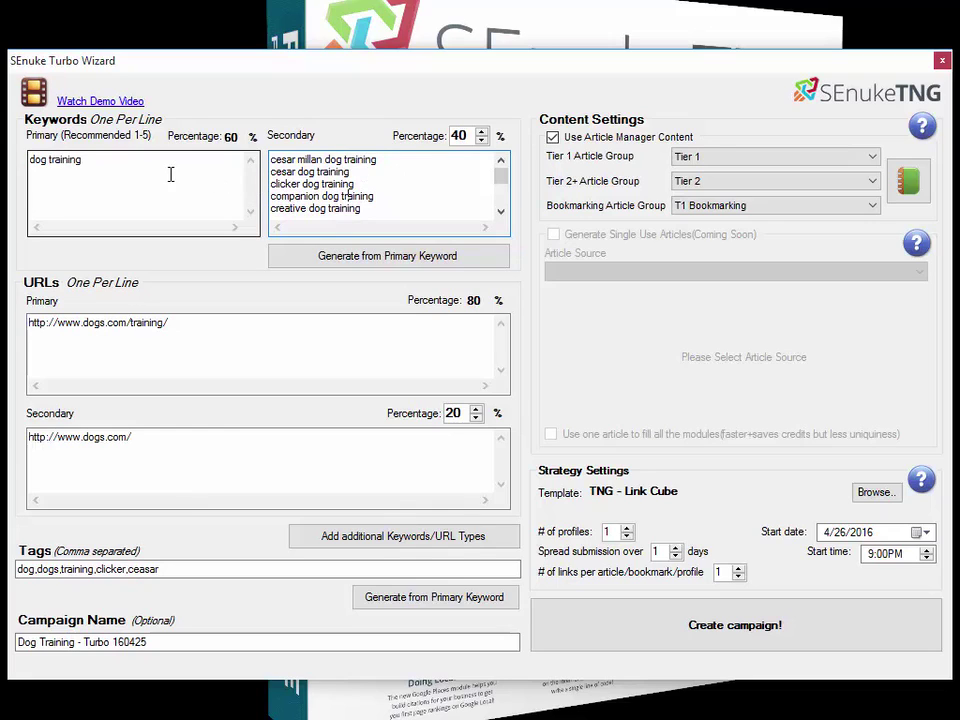
left_click(176, 322)
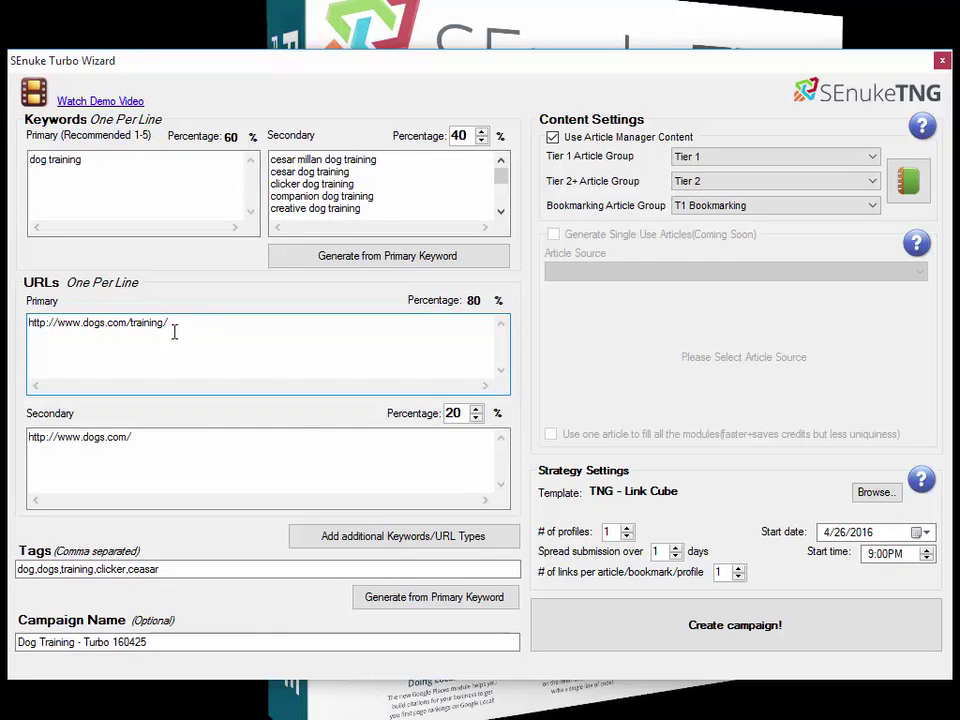
left_click(194, 445)
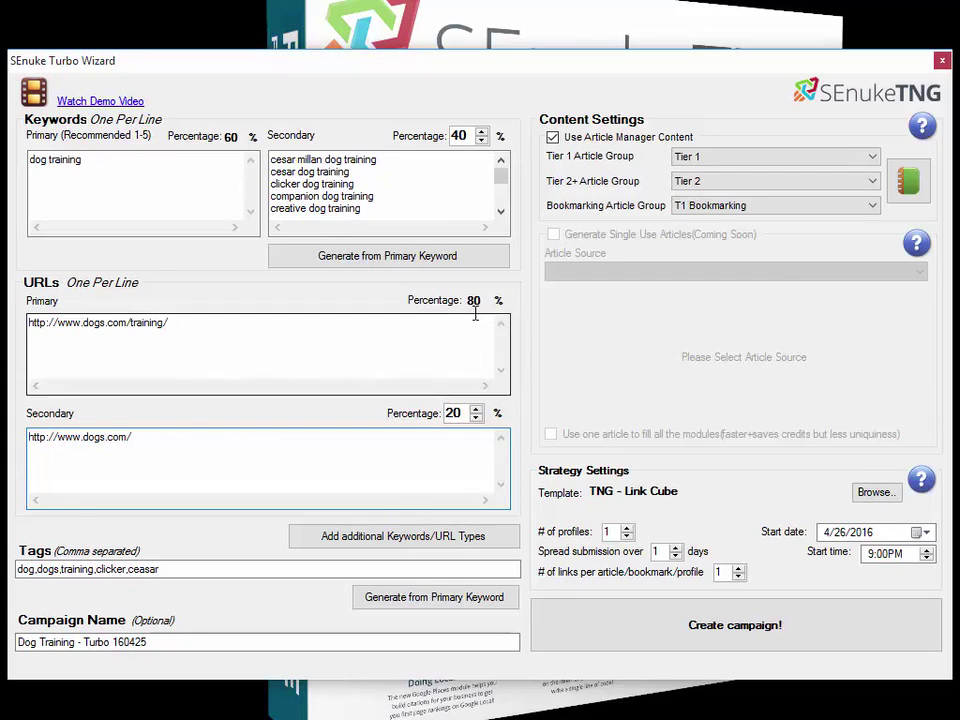
left_click(300, 358)
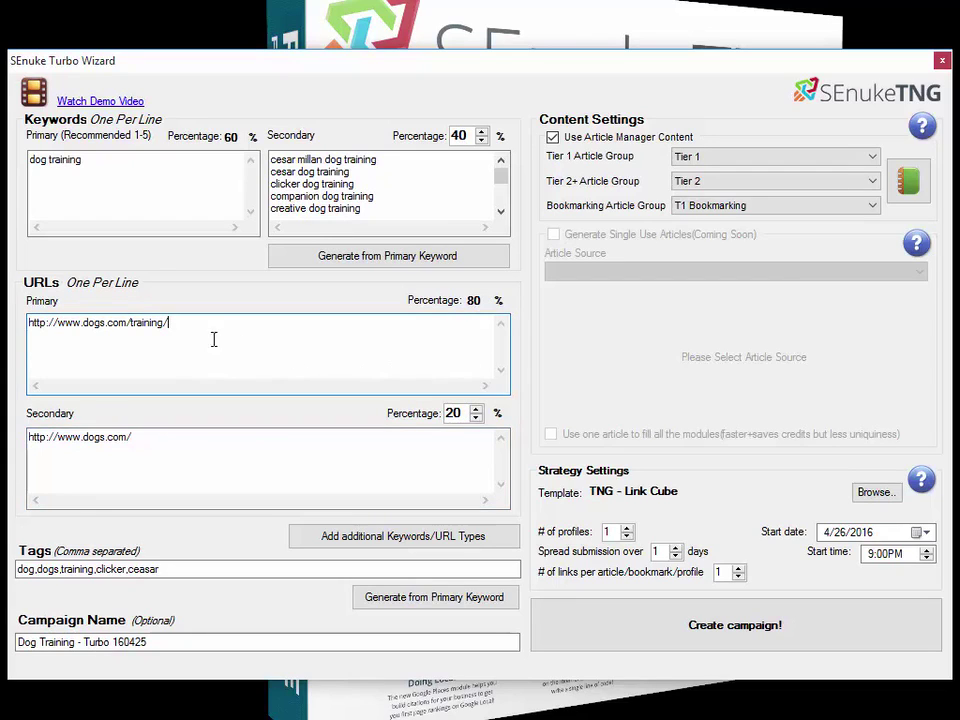
left_click_drag(188, 326, 16, 322)
left_click(163, 450)
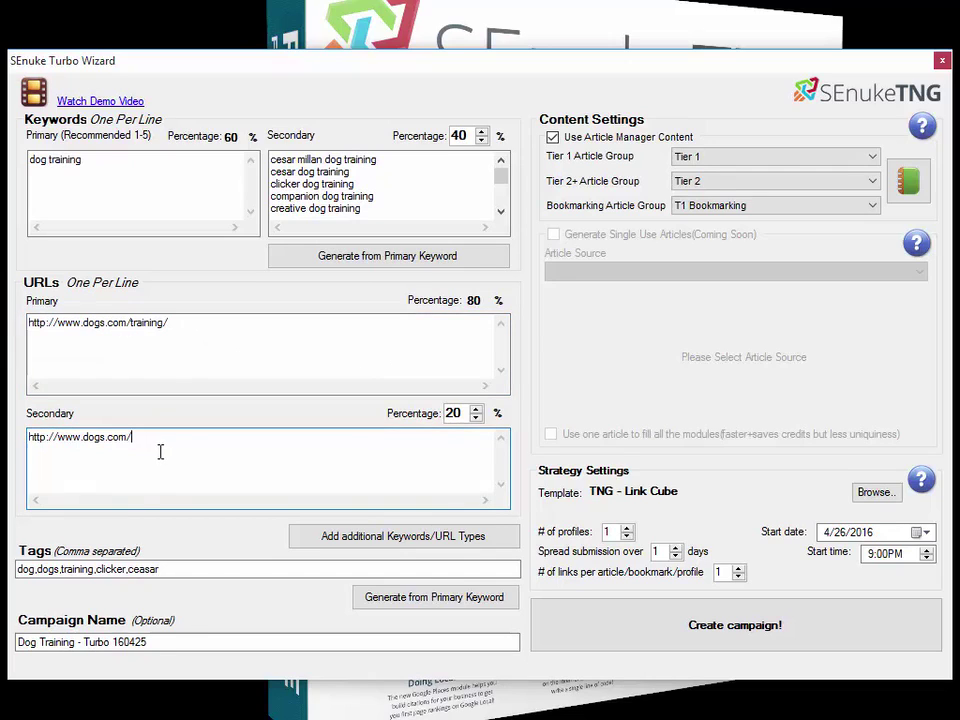
left_click_drag(163, 450, 27, 437)
left_click(191, 448)
left_click(465, 137)
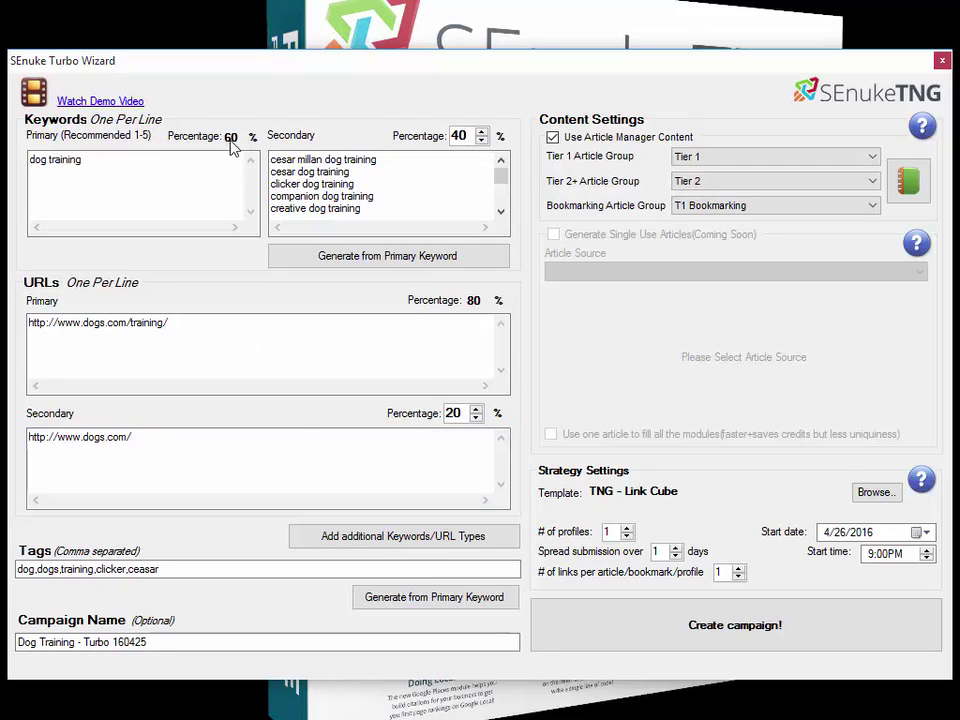
left_click(317, 193)
left_click(144, 176)
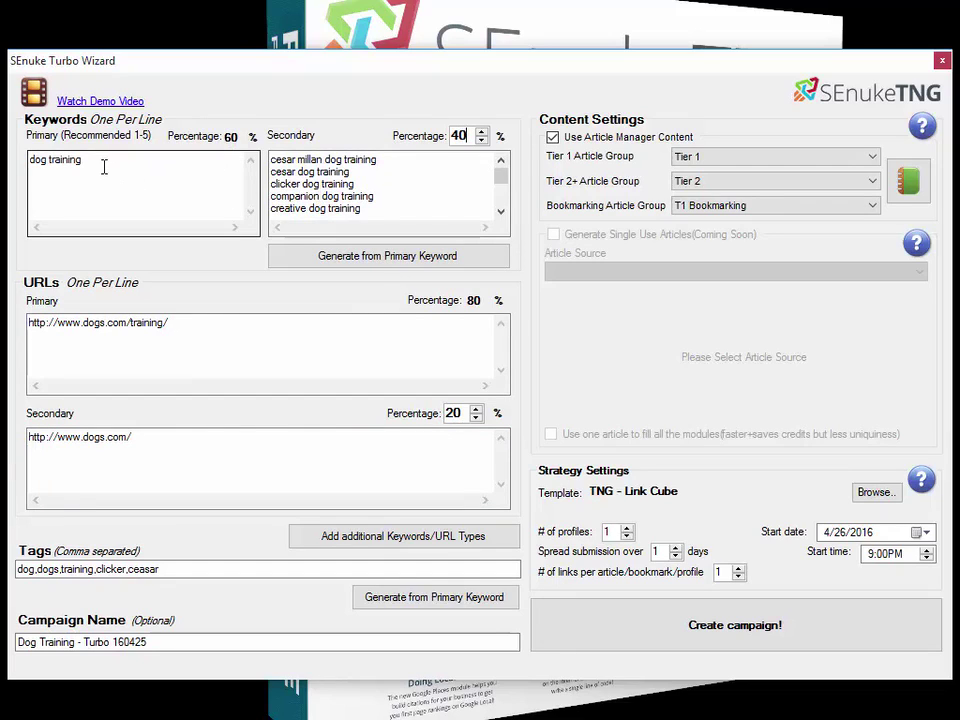
left_click(281, 182)
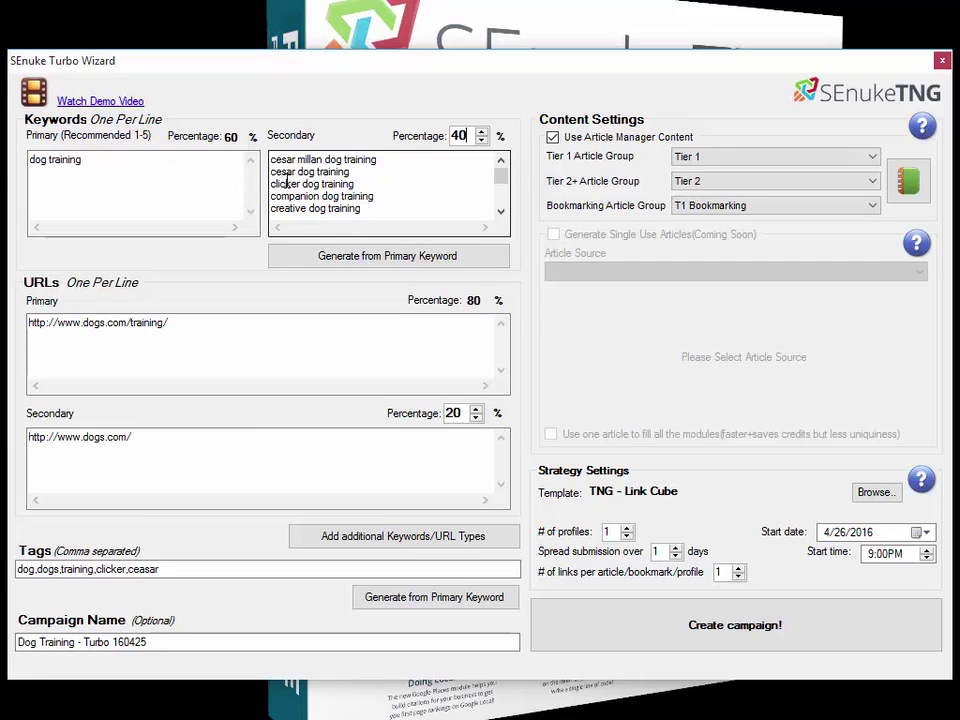
left_click(462, 135)
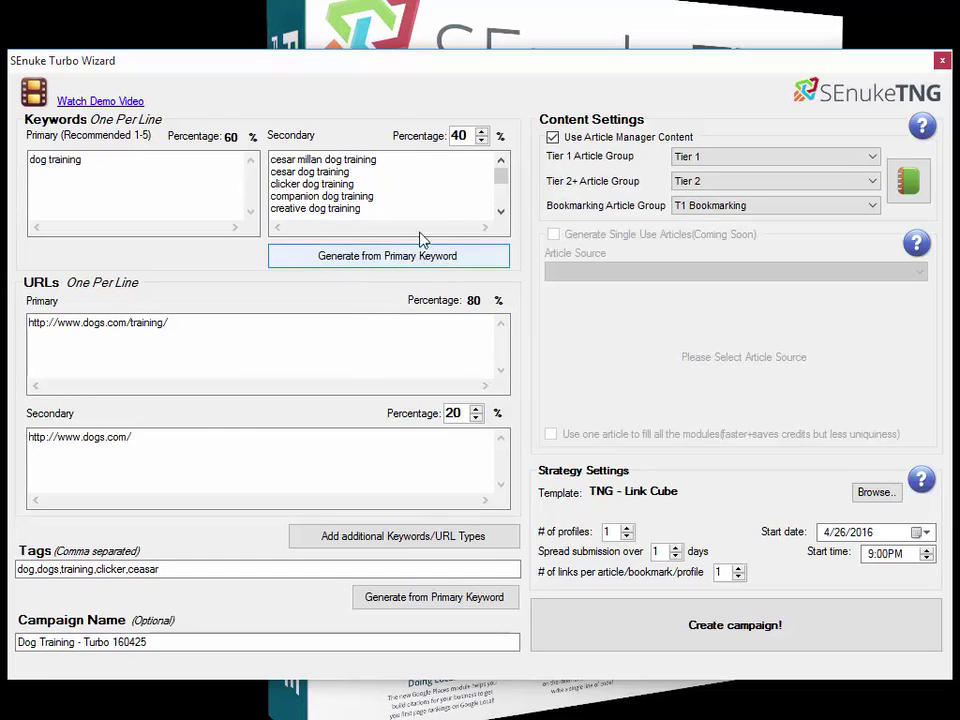
left_click(396, 186)
left_click_drag(386, 198, 268, 184)
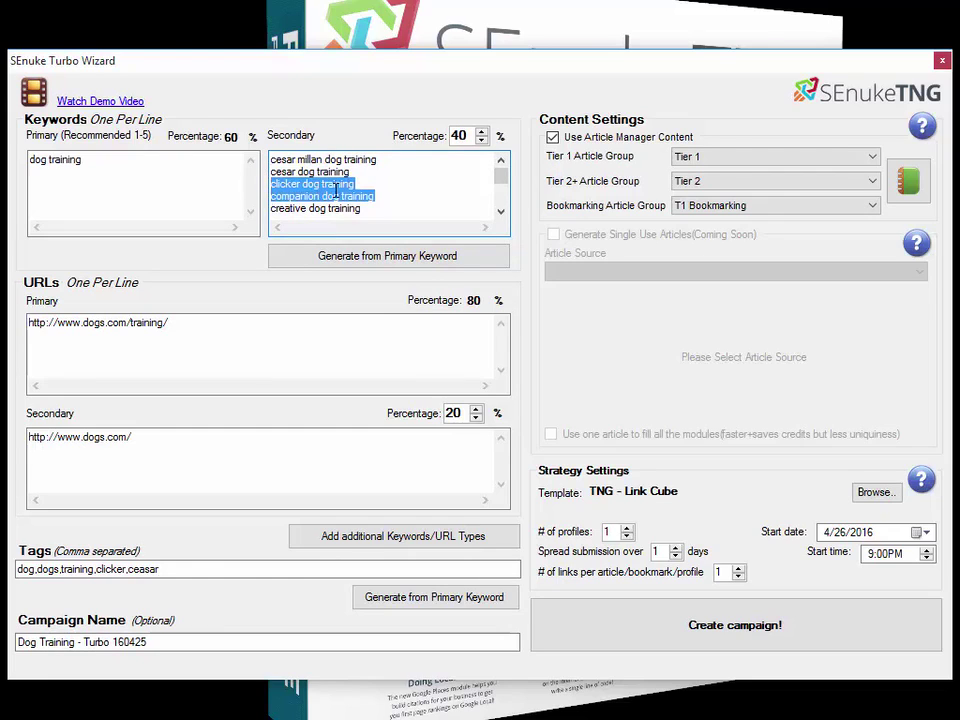
left_click(368, 197)
scroll(368, 185, "down", 10)
scroll(351, 183, "up", 10)
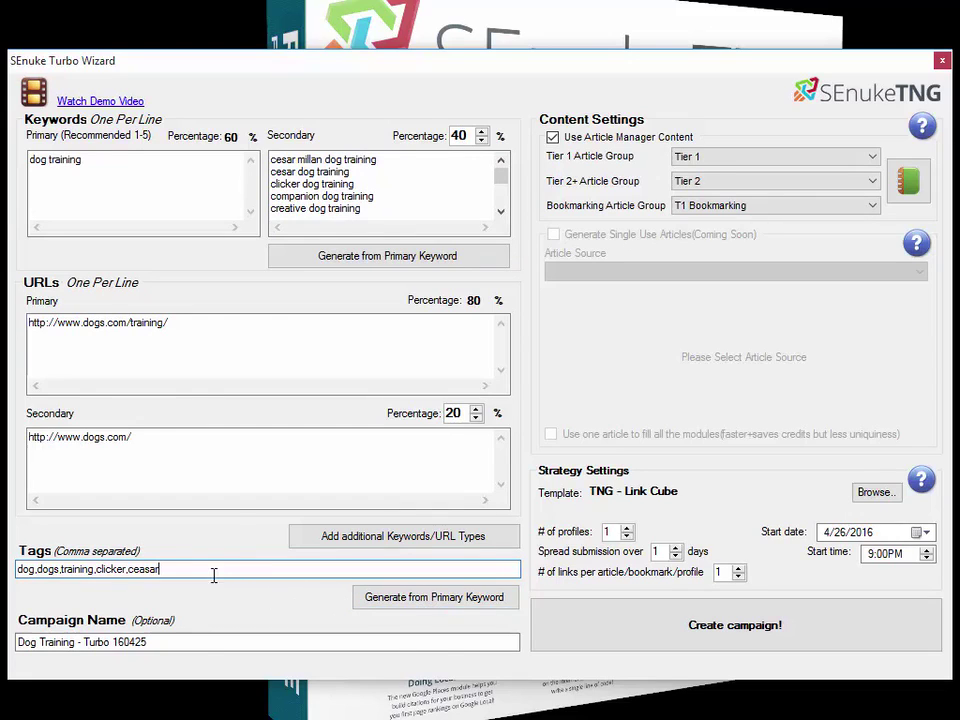
left_click_drag(158, 570, 17, 572)
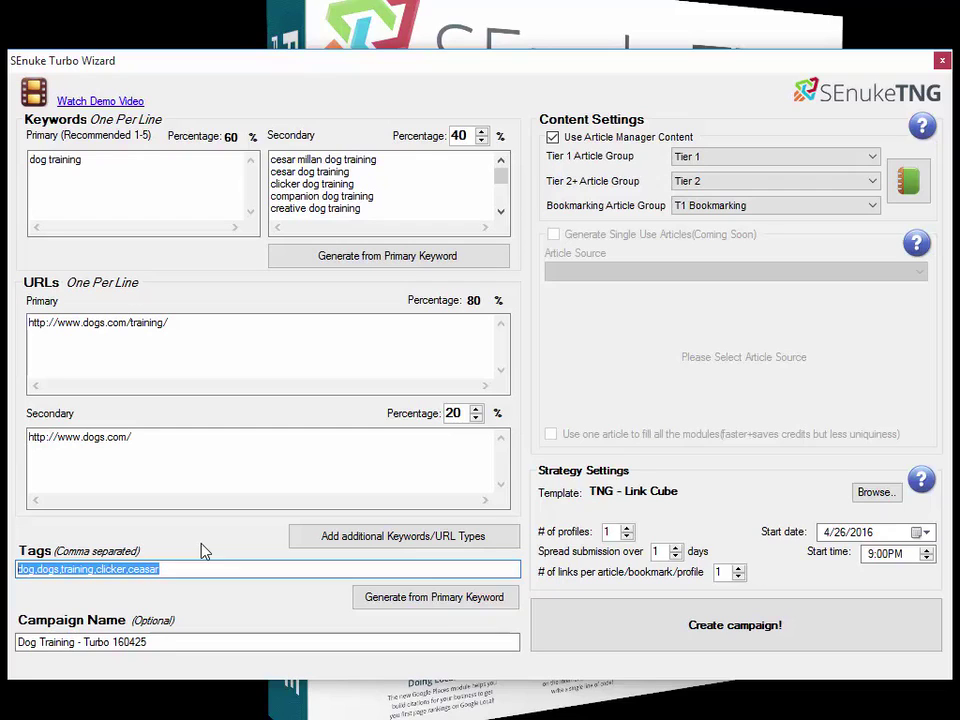
key("alt+Tab")
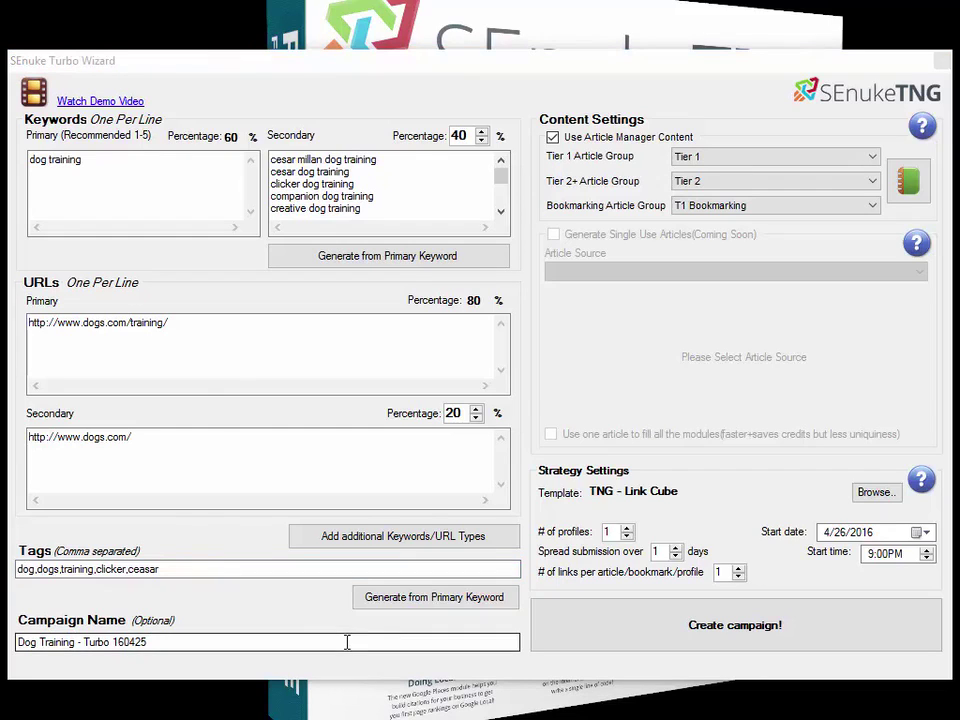
left_click(152, 641)
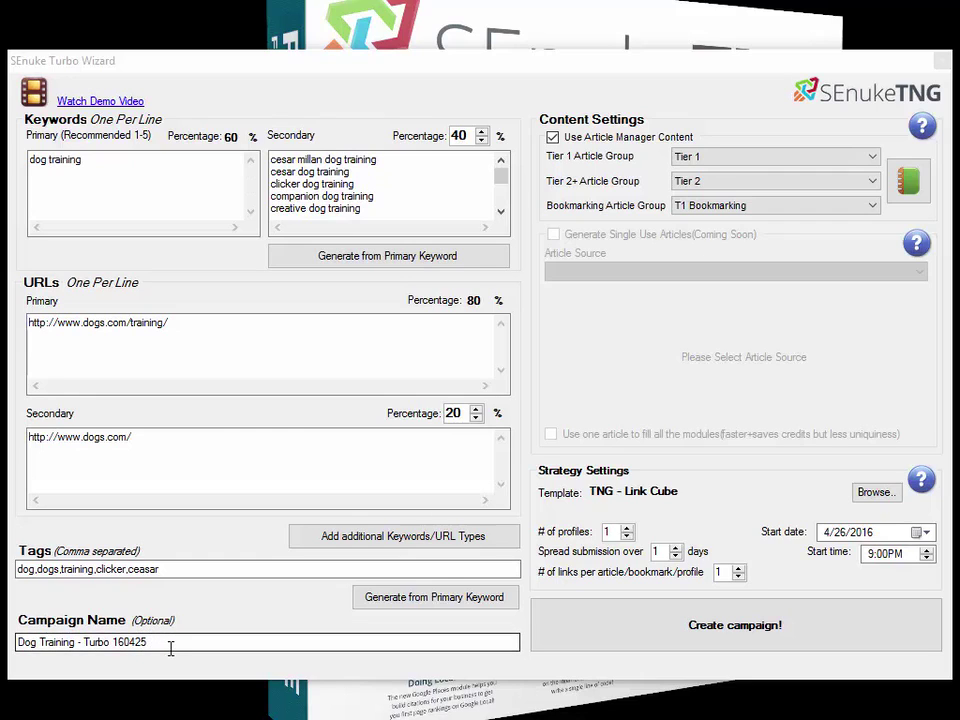
left_click(170, 643)
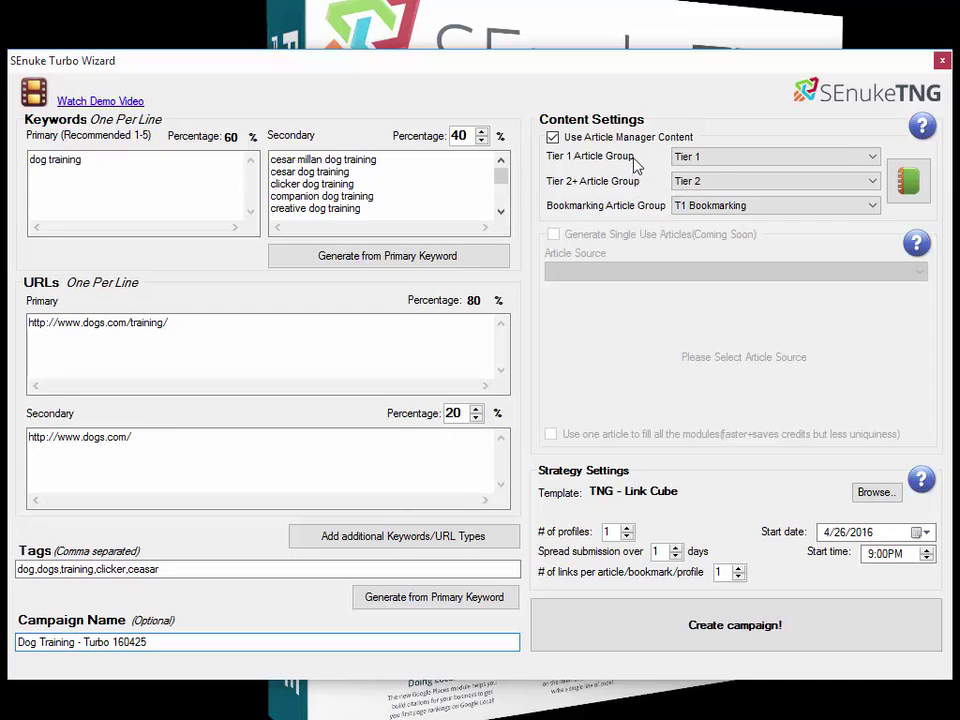
Review the Tier 1, Tier 2+ and bookmarking article group lists, keeping Tier 1 checked
left_click(869, 157)
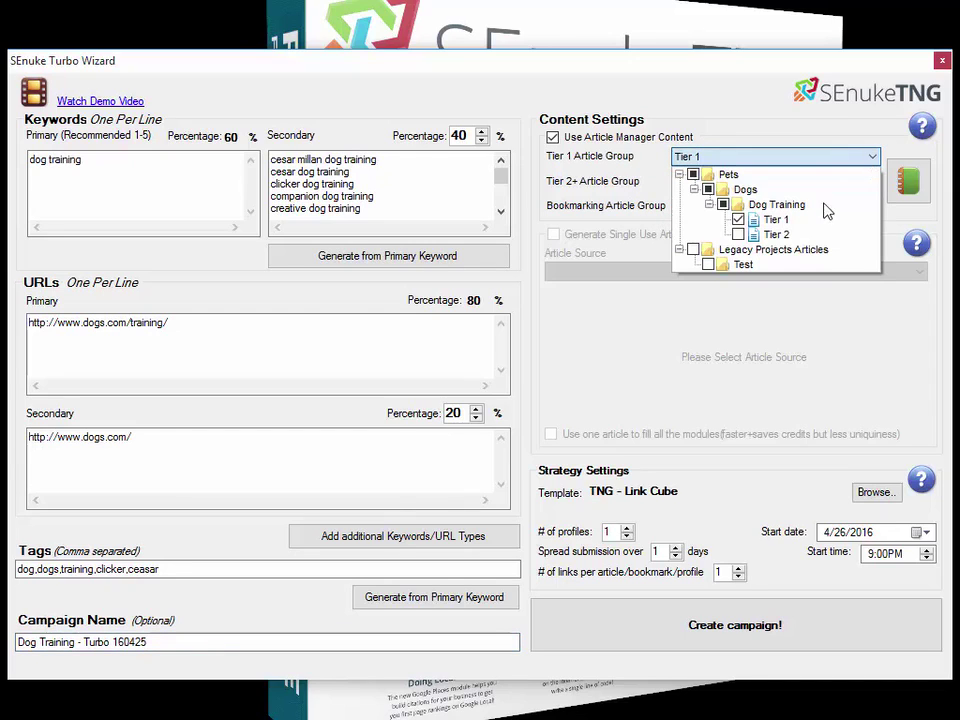
left_click(735, 133)
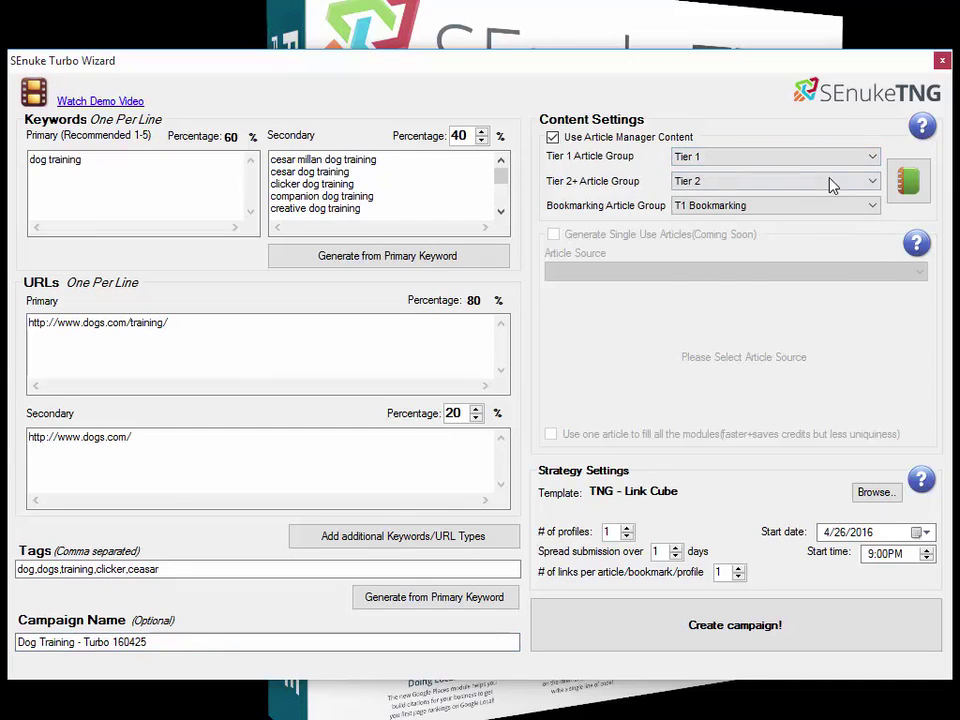
left_click(866, 181)
left_click(866, 181)
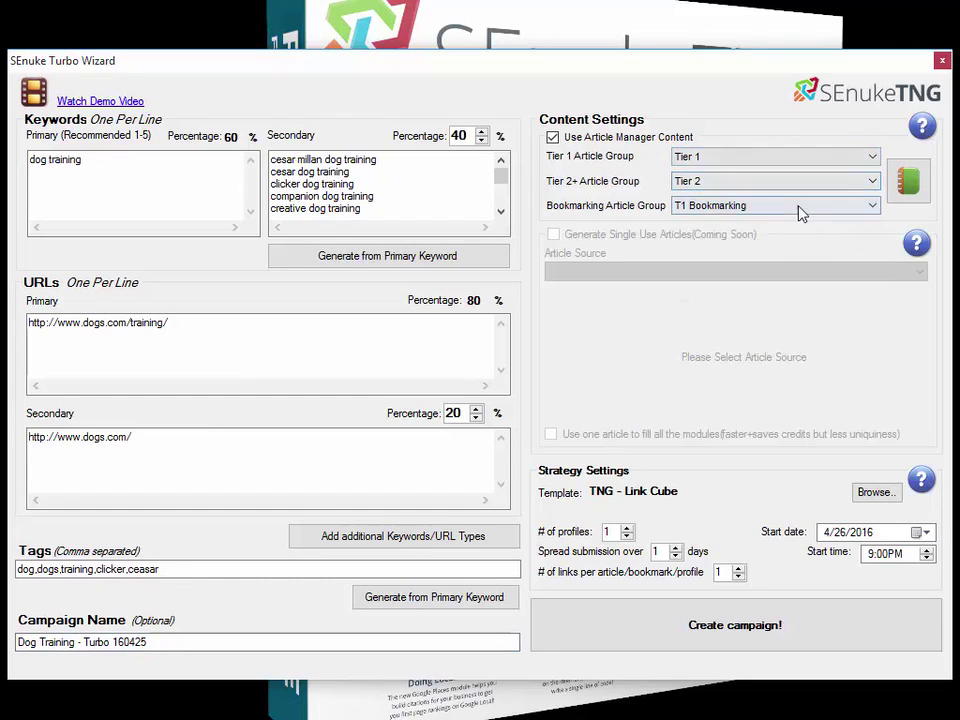
left_click(800, 206)
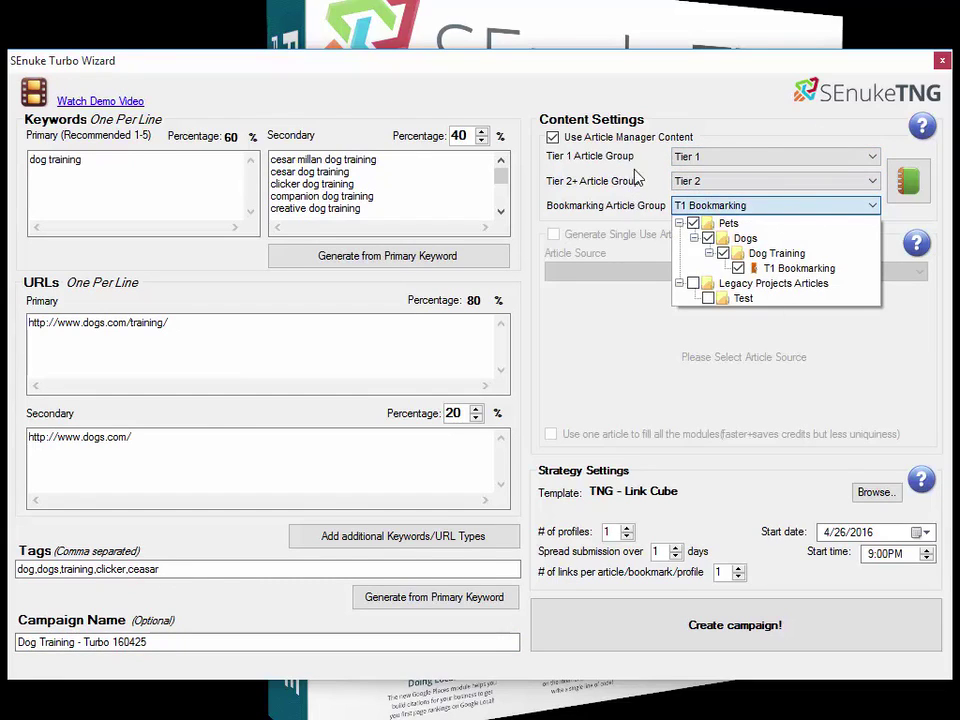
left_click(658, 111)
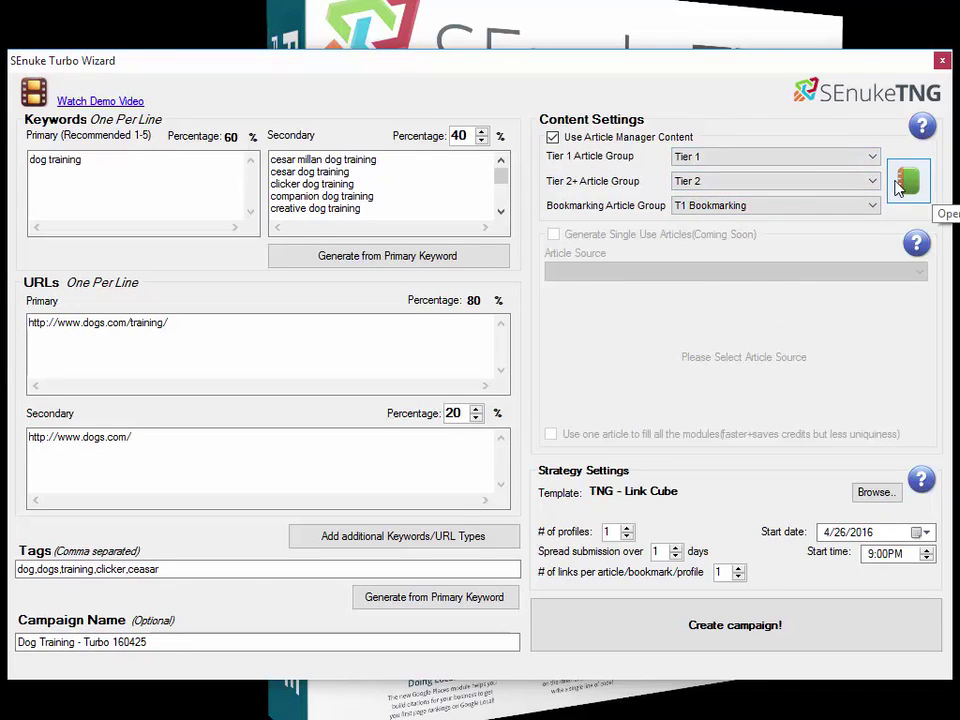
left_click(800, 157)
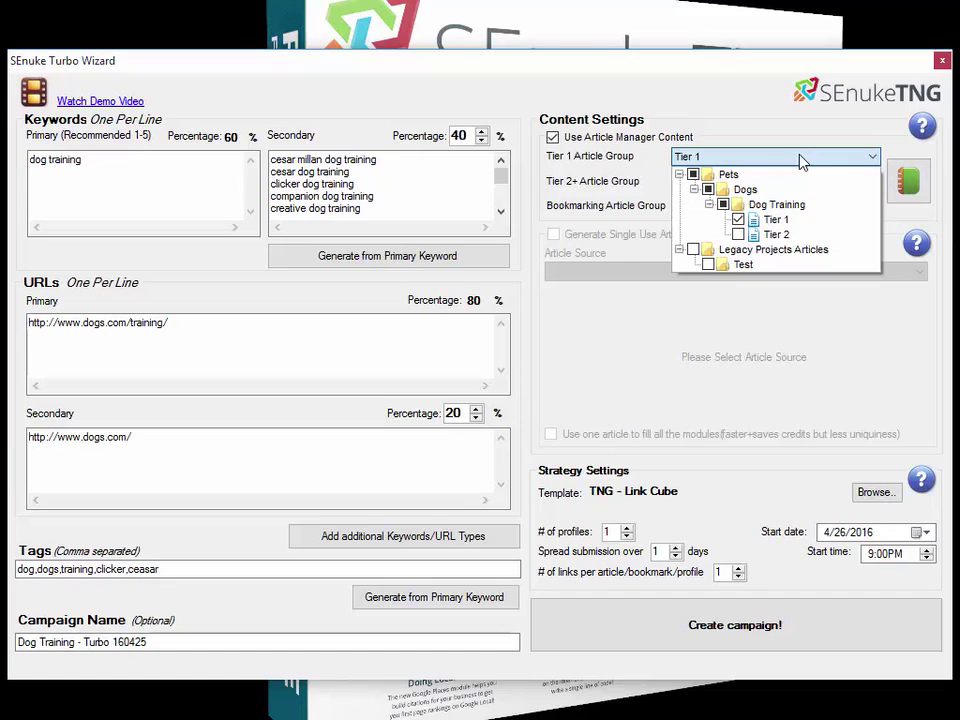
left_click(770, 221)
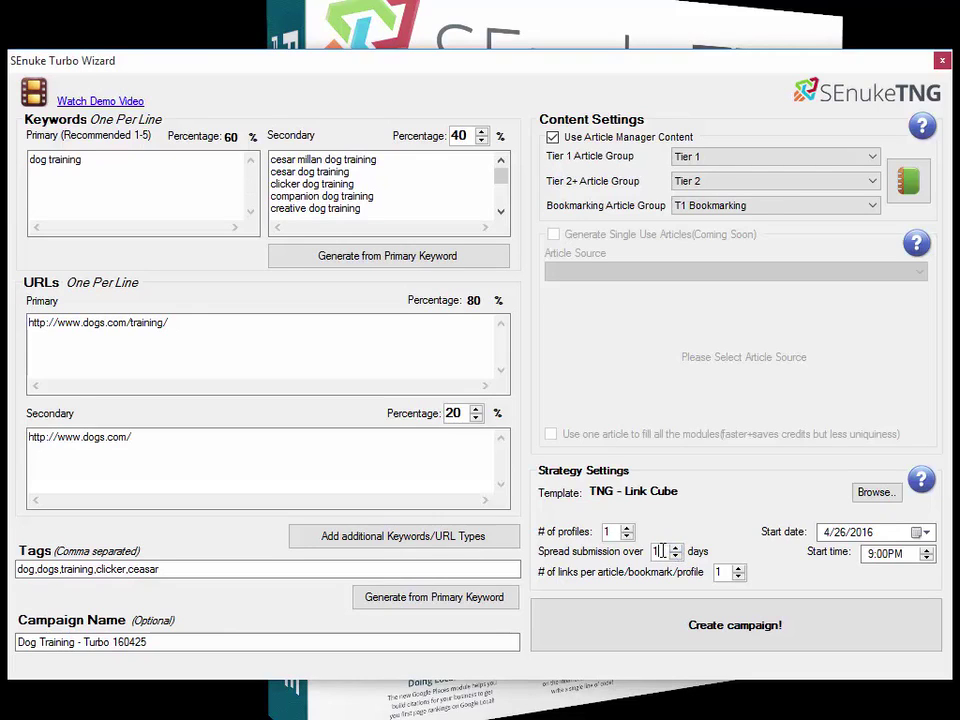
Change the submission spread to 7 days, leaving links per article at 1
double_click(662, 551)
type("7")
left_click(738, 568)
left_click(738, 576)
double_click(739, 572)
left_click(739, 576)
left_click(739, 576)
left_click(872, 555)
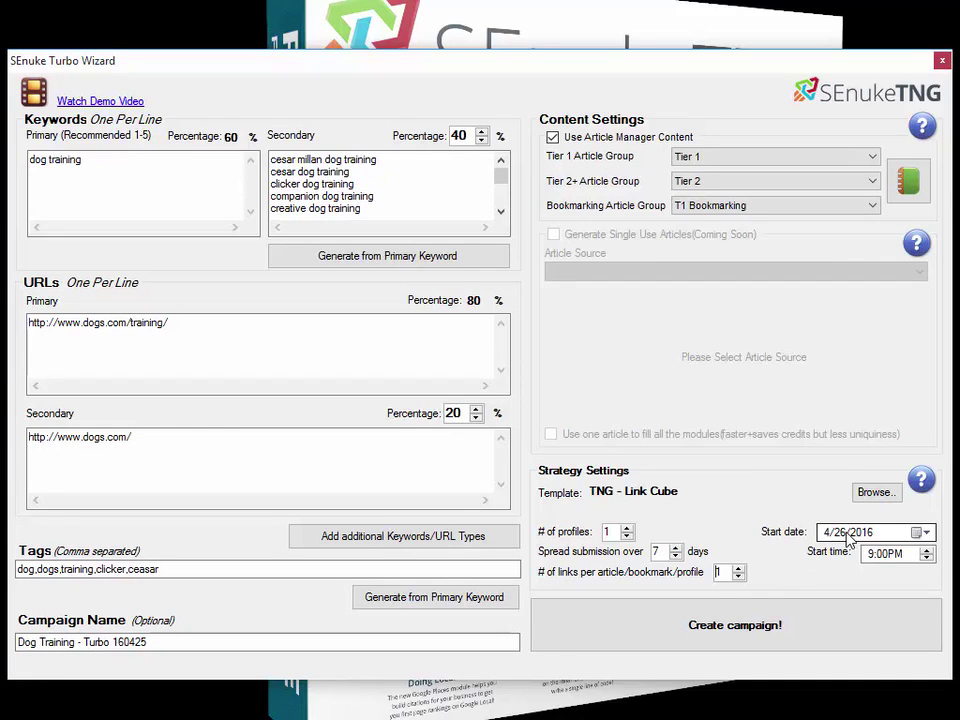
left_click(845, 537)
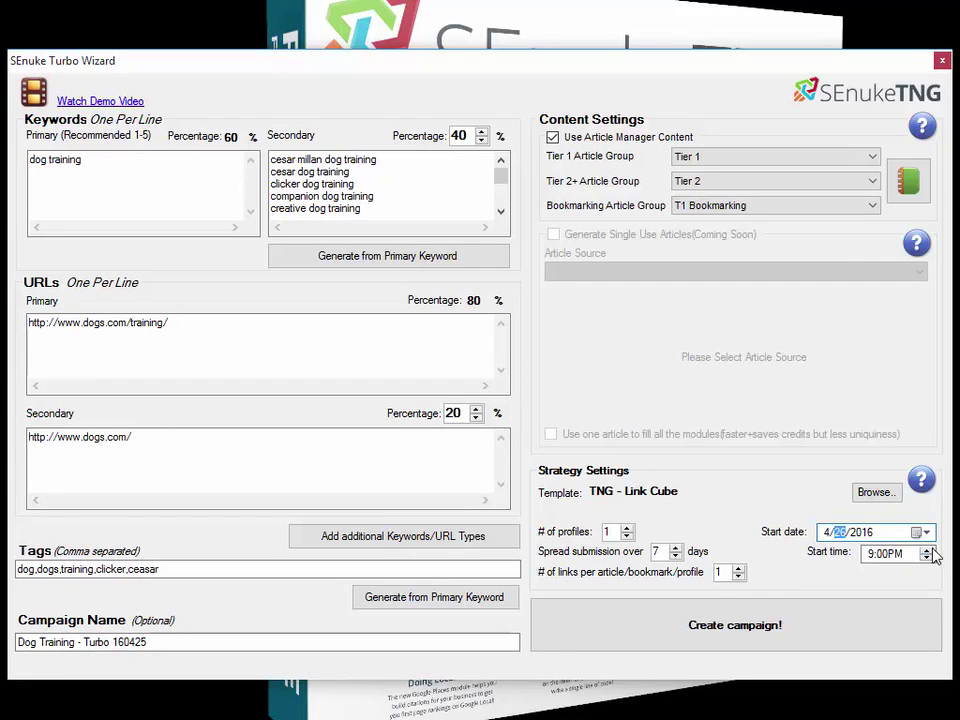
key("Right")
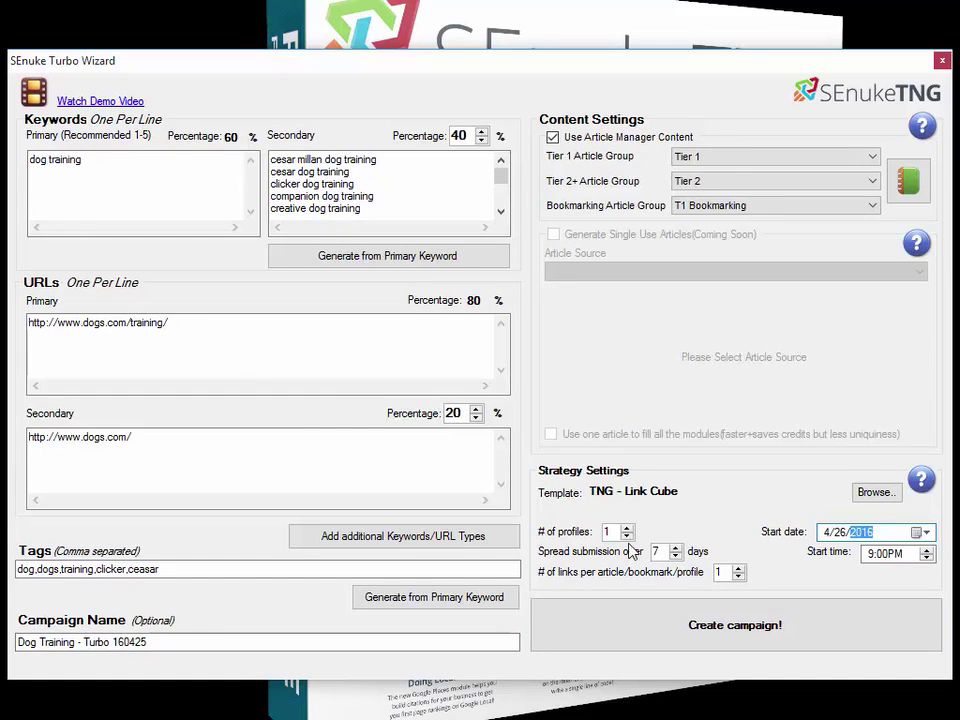
Create and export the 'Dog Training - Turbo 160425' campaign, then dismiss the success notification
left_click(636, 628)
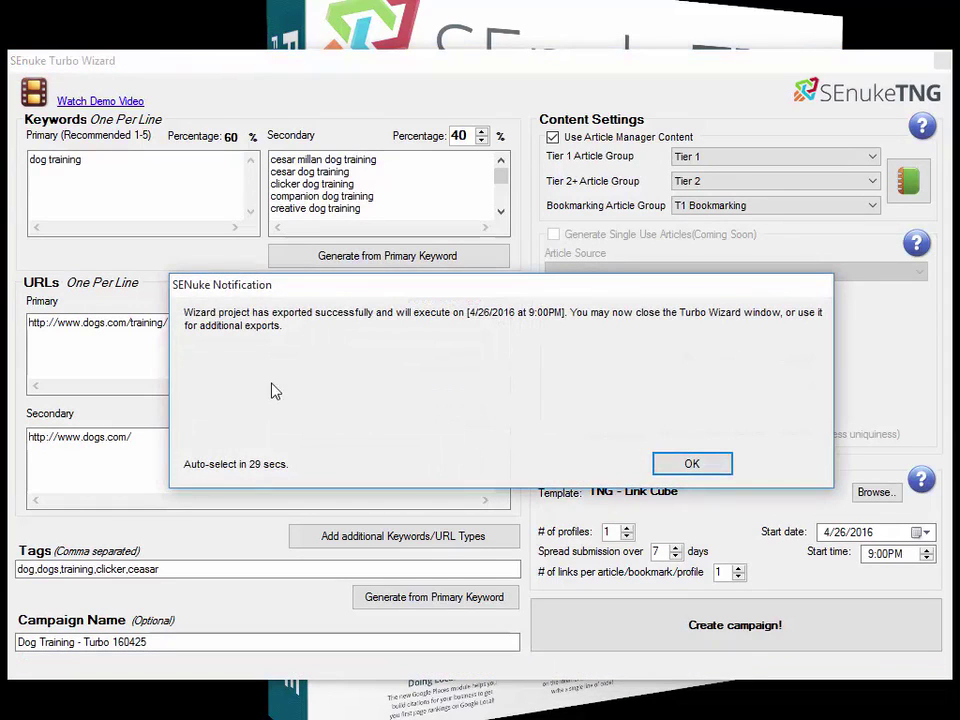
left_click(688, 466)
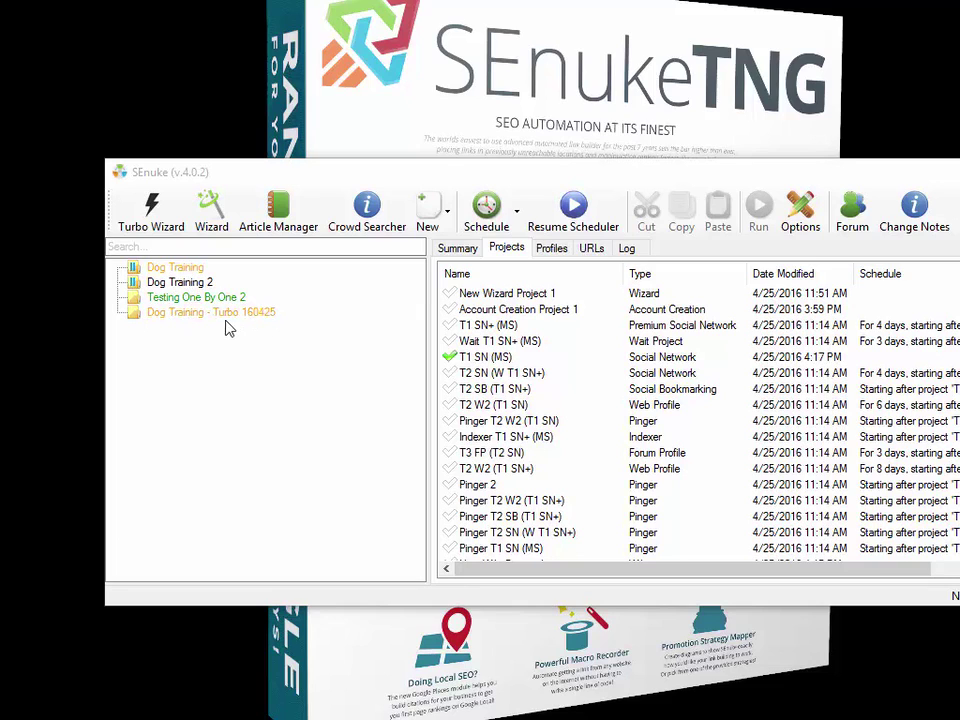
Show the ten projects of 'Dog Training - Turbo 160425' and bring up its action menu
left_click(226, 313)
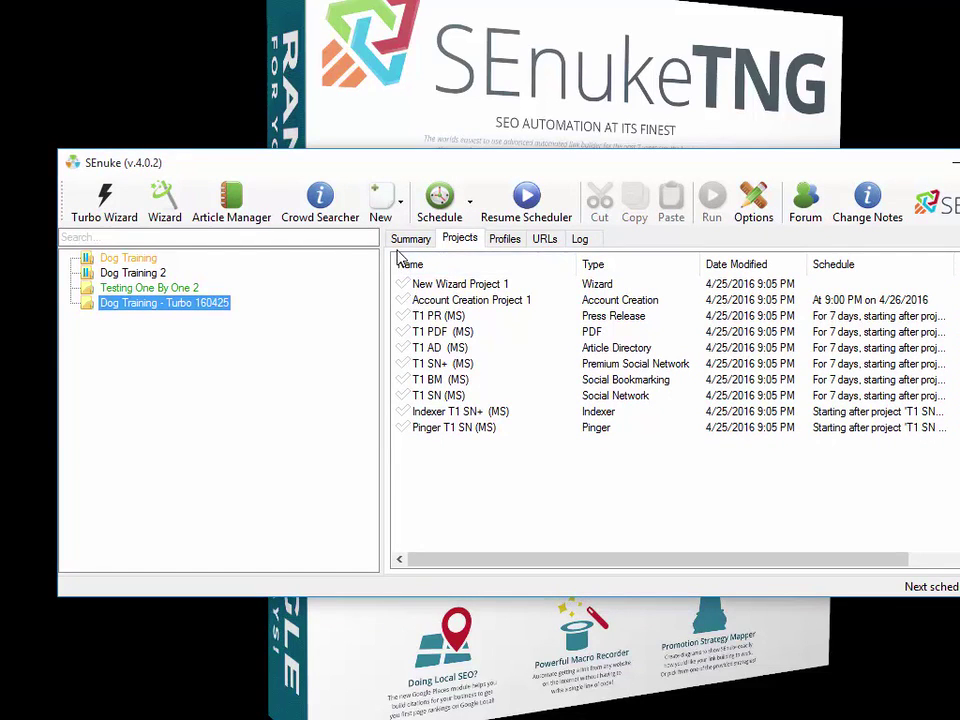
left_click(211, 308)
right_click(178, 309)
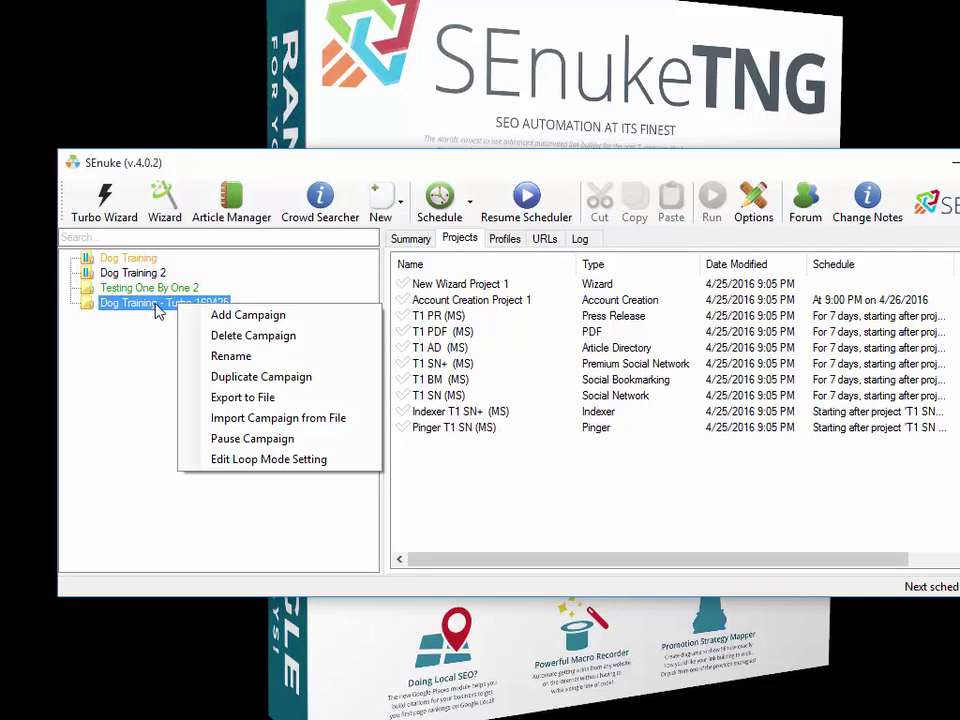
Enable loop mode for the campaign with the rerun count kept at 1
left_click(248, 462)
left_click(328, 362)
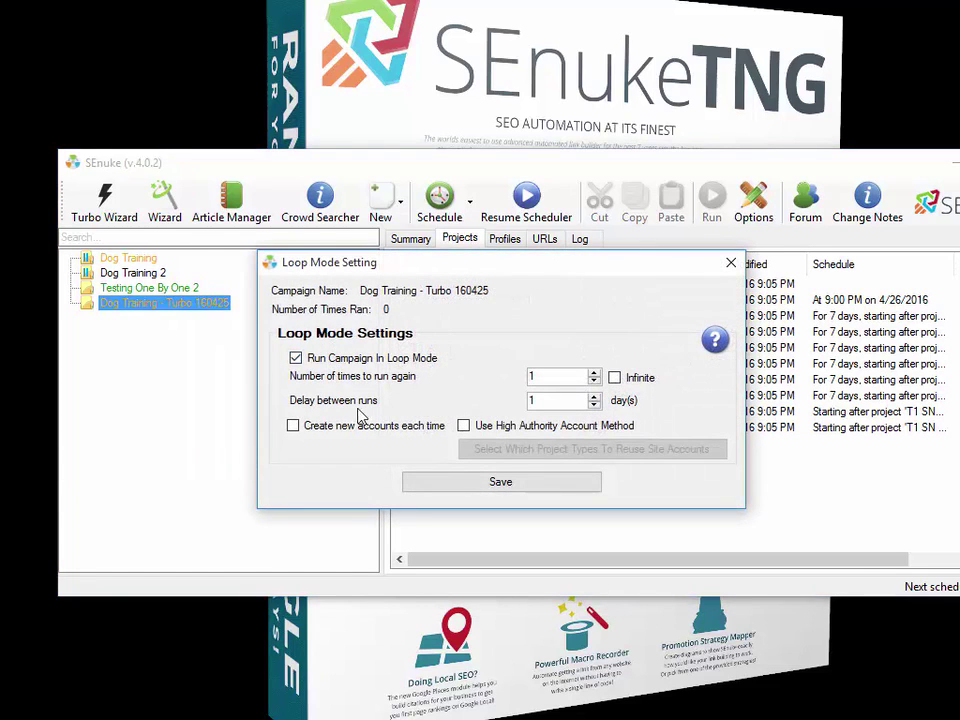
left_click(343, 437)
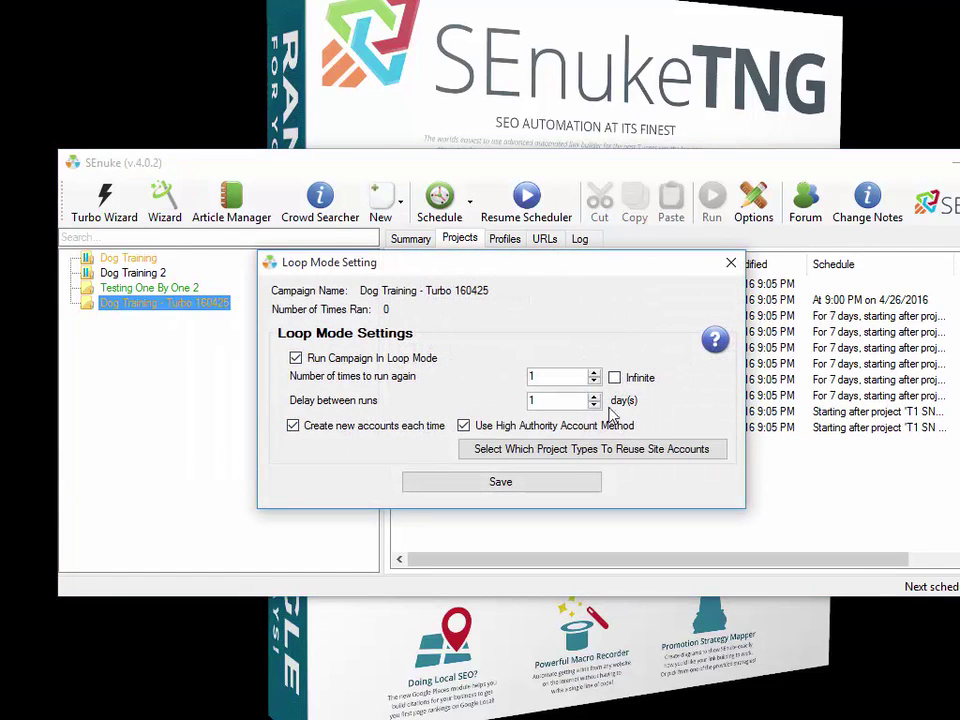
left_click(594, 374)
left_click(595, 383)
Stop reusing site accounts for RSS, Press Release and Wiki projects, leaving new accounts off
left_click(510, 452)
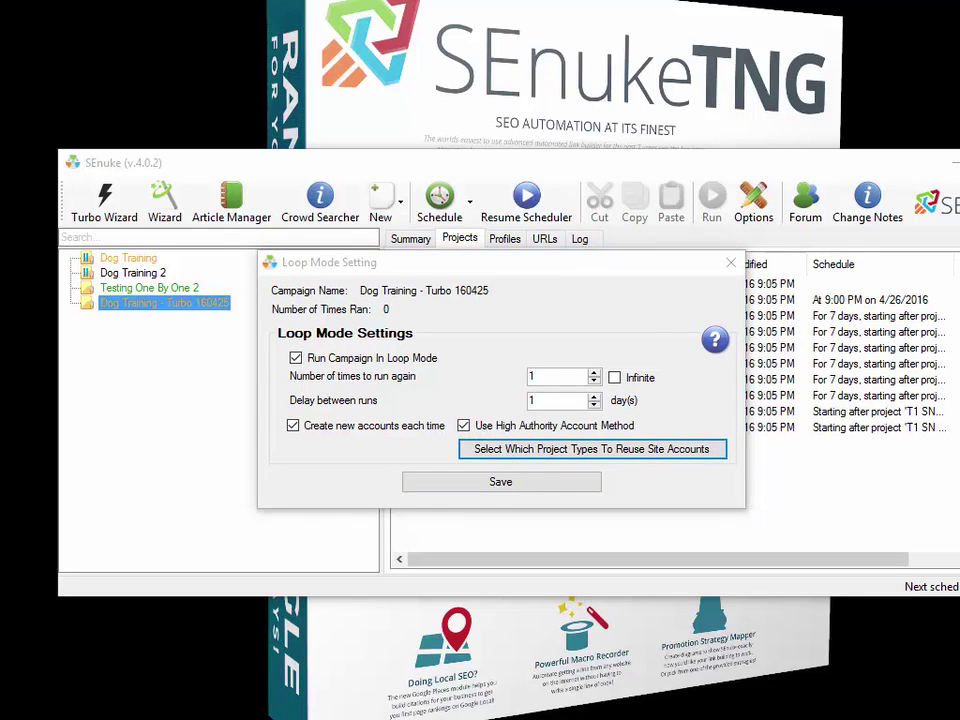
left_click_drag(903, 81, 850, 143)
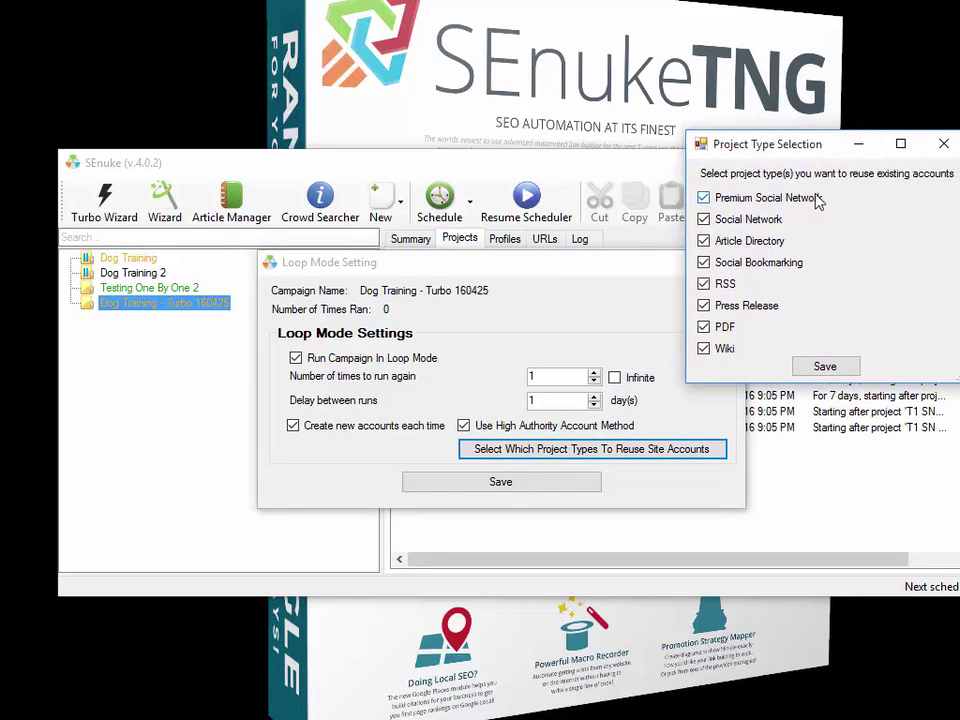
left_click(703, 285)
left_click(704, 305)
left_click(705, 348)
left_click(822, 366)
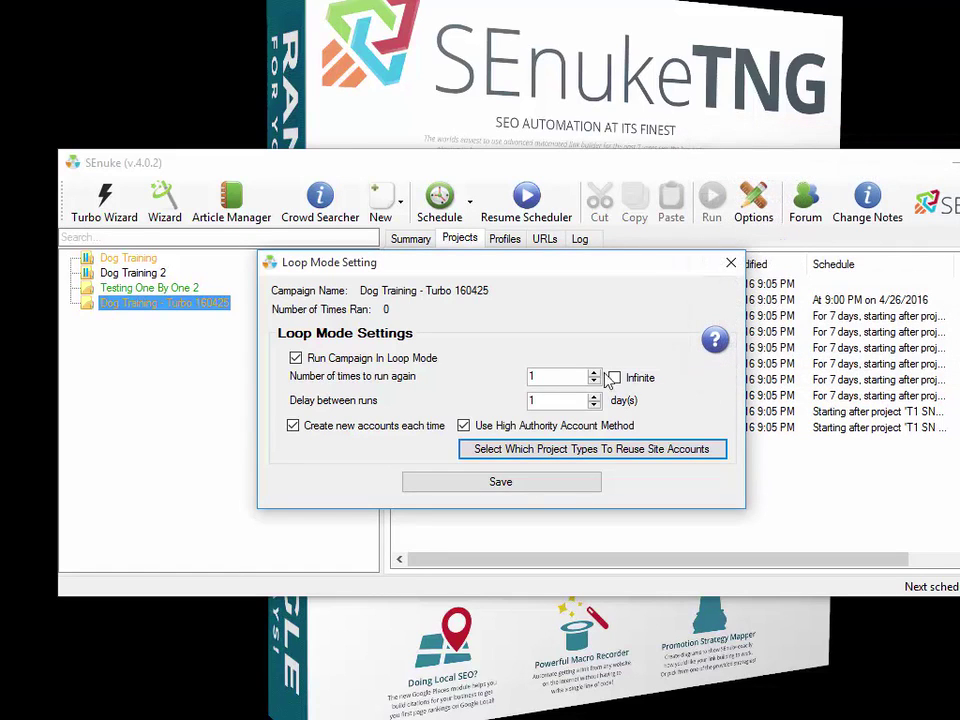
left_click(406, 427)
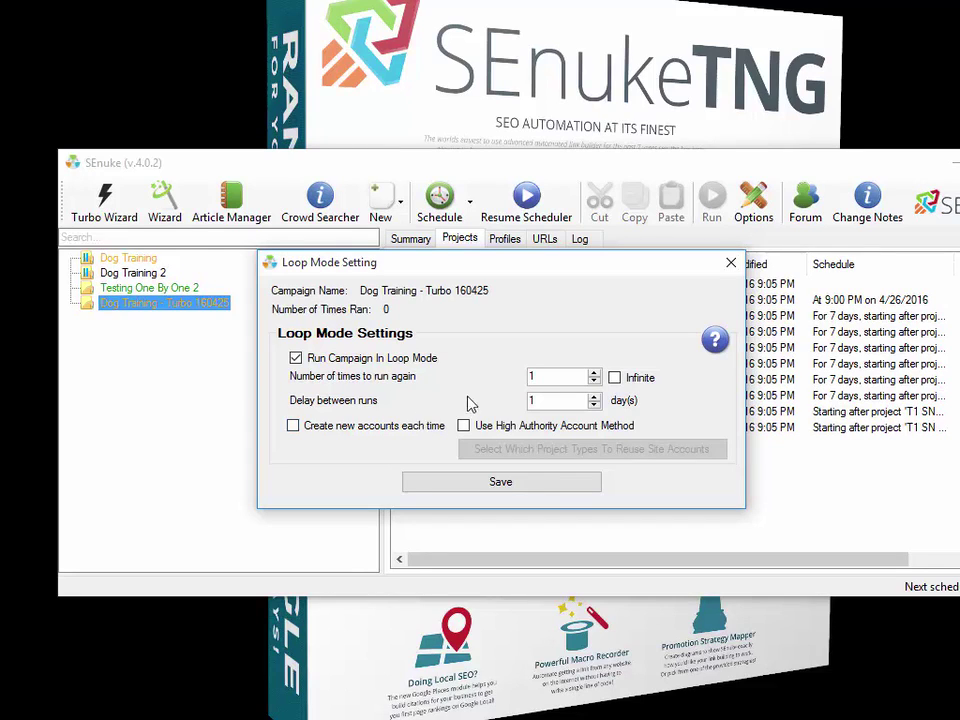
left_click(415, 435)
left_click(415, 435)
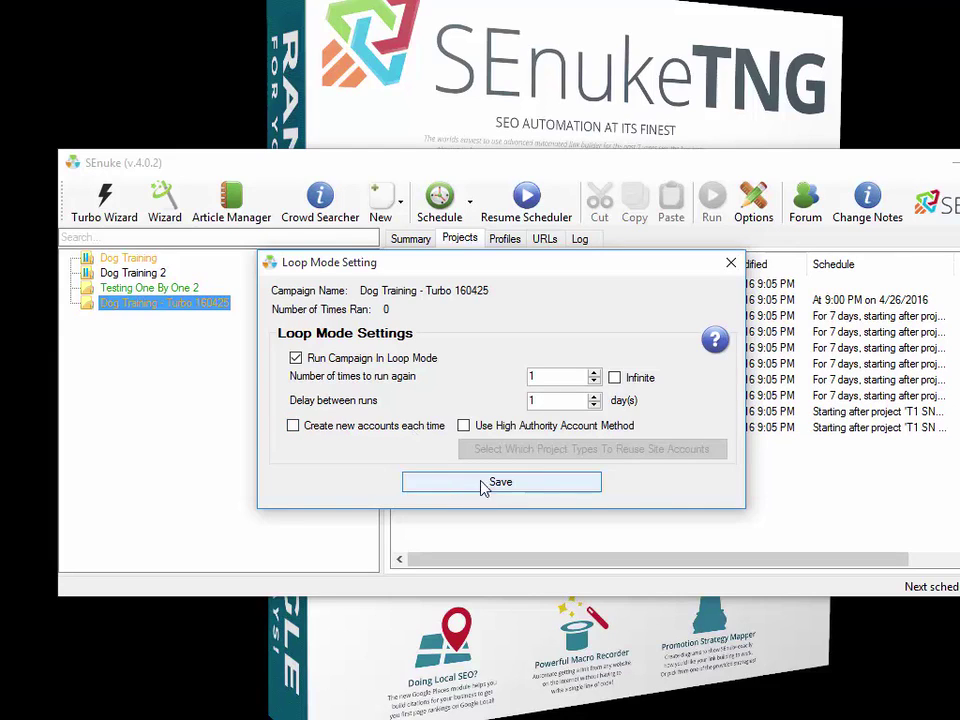
Save the loop mode settings and duplicate the campaign together with its projects
left_click(731, 265)
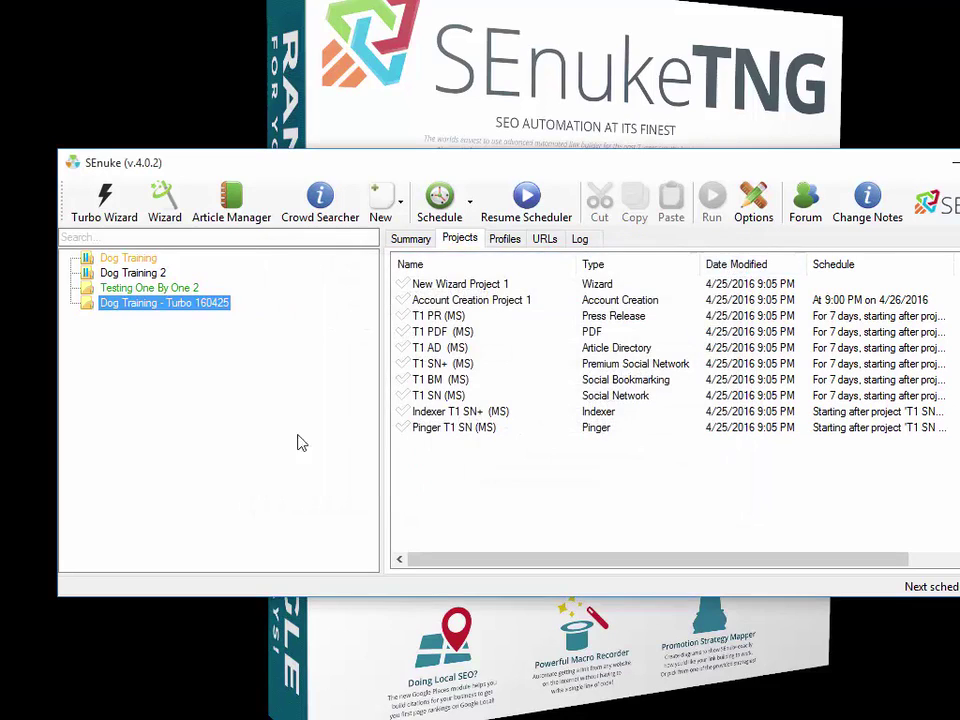
right_click(175, 305)
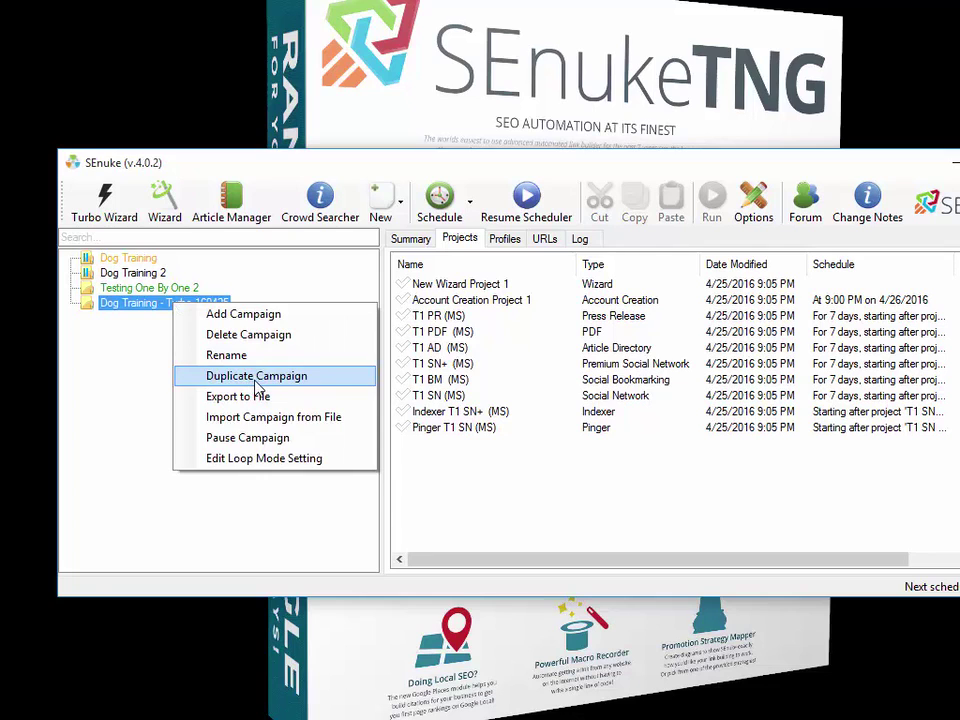
left_click(255, 380)
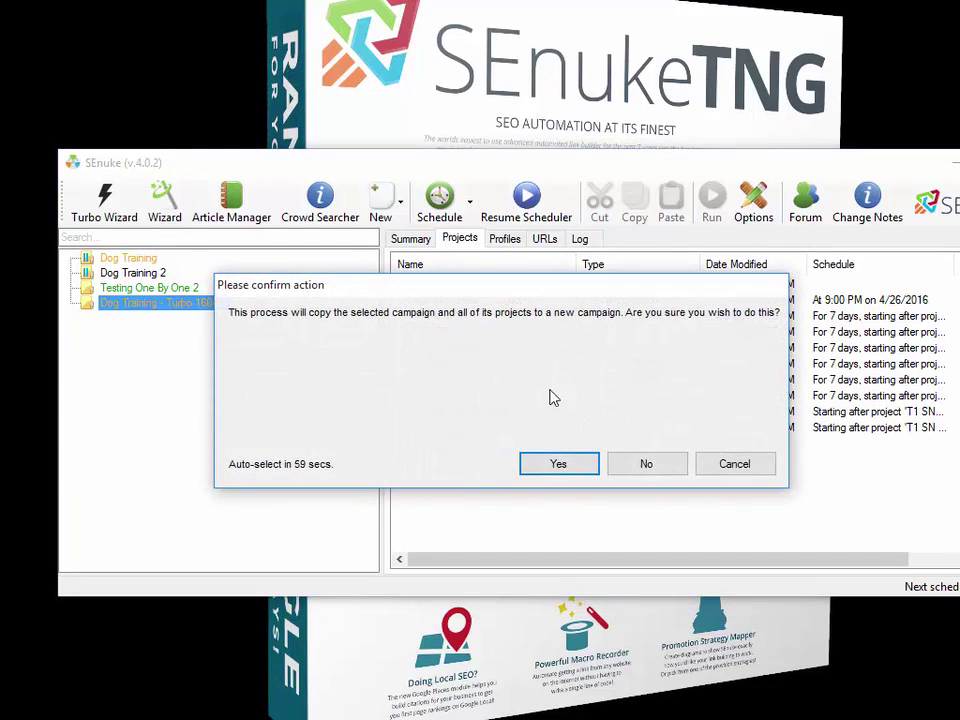
left_click(546, 464)
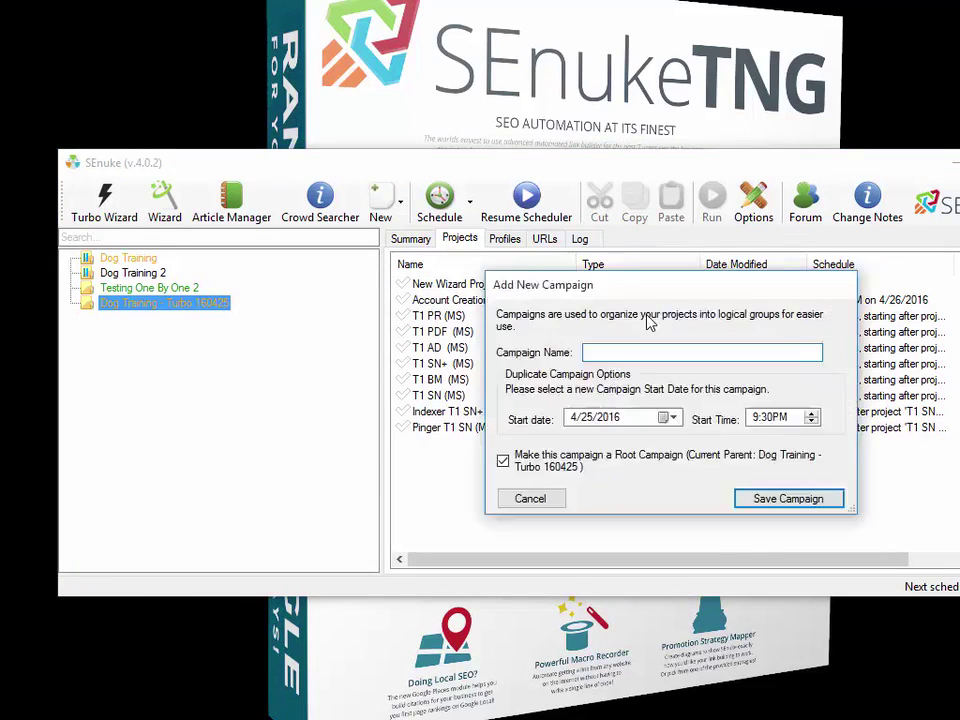
Set the Copy campaign to start 4/30/2016 as a sub-campaign, not a root campaign
left_click_drag(646, 327, 555, 238)
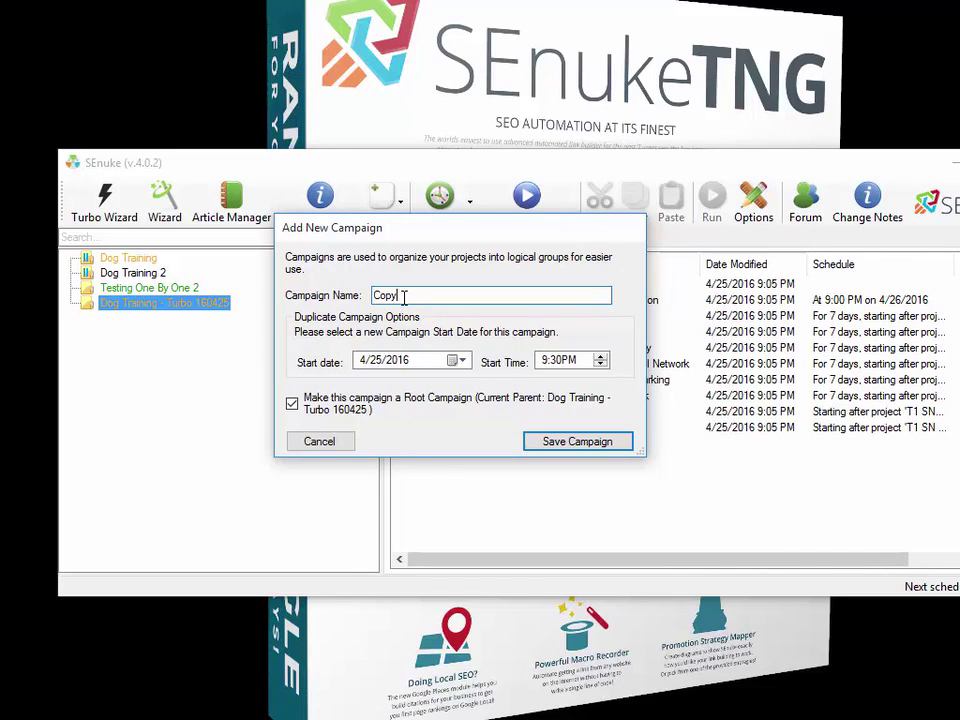
left_click(381, 362)
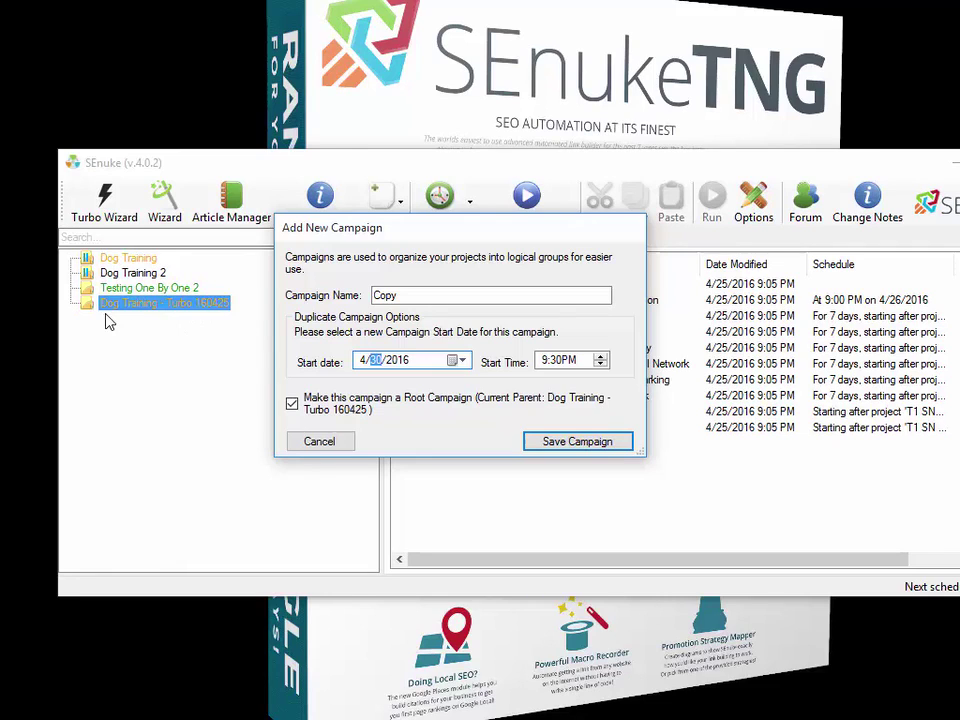
left_click(292, 404)
Save 'Copy' as a sub-campaign nested under 'Dog Training - Turbo 160425'
left_click(576, 443)
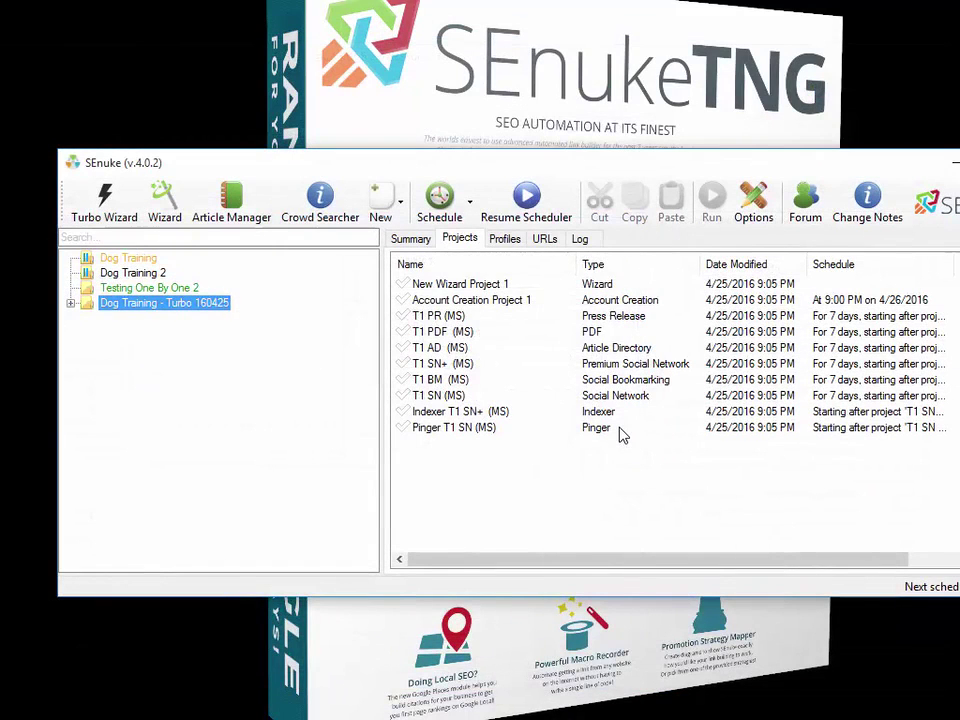
left_click(70, 303)
left_click(129, 319)
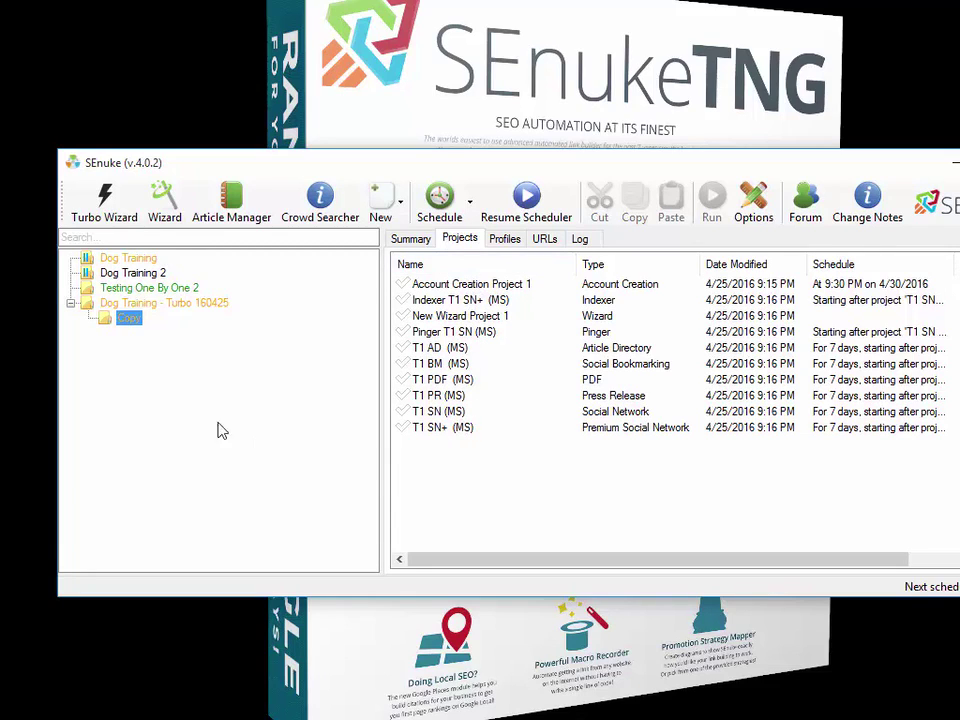
left_click(71, 303)
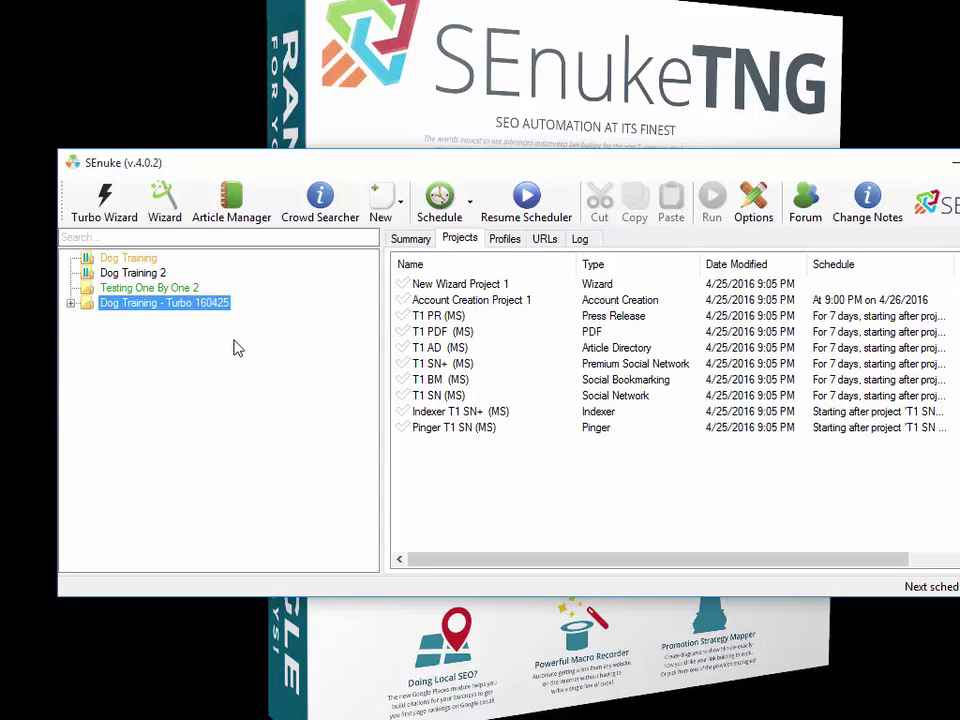